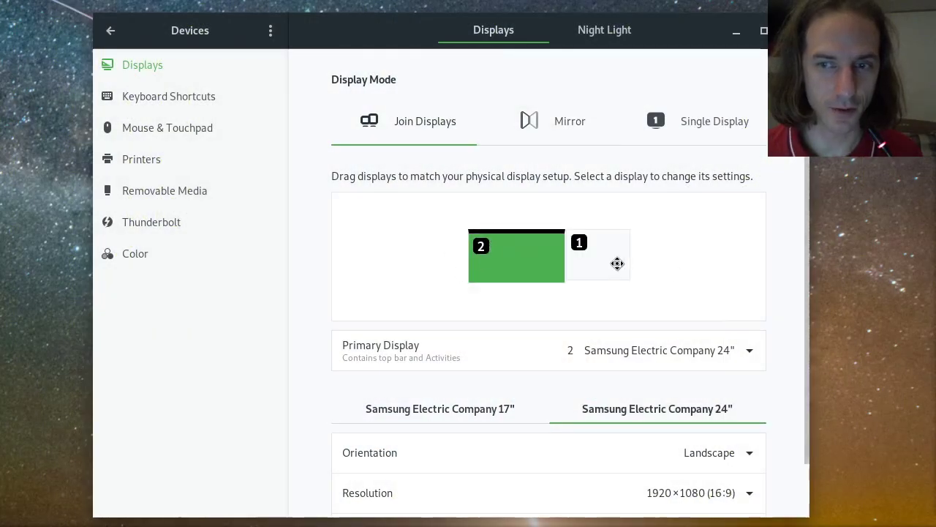
Select display 1 in the arrangement preview to show the 17-inch monitor at 1280×1024.
left_click(618, 264)
left_click(502, 264)
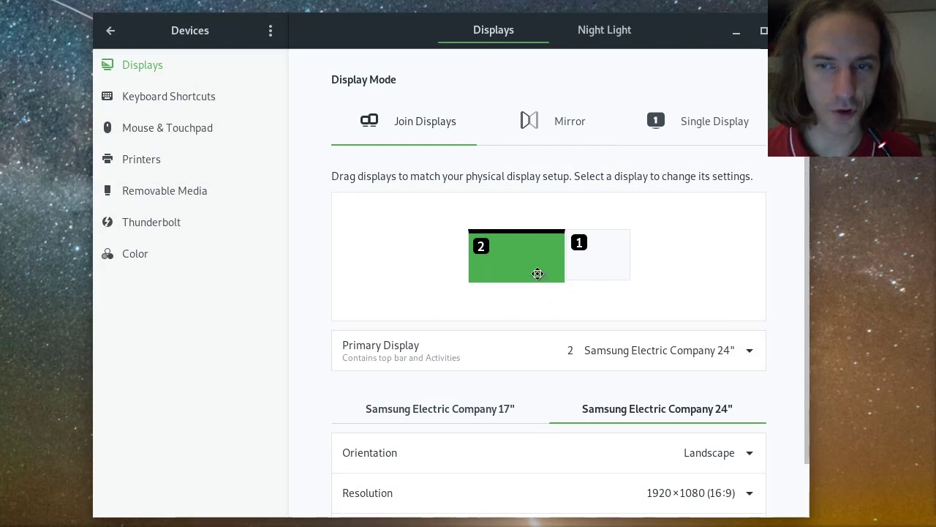
left_click(608, 263)
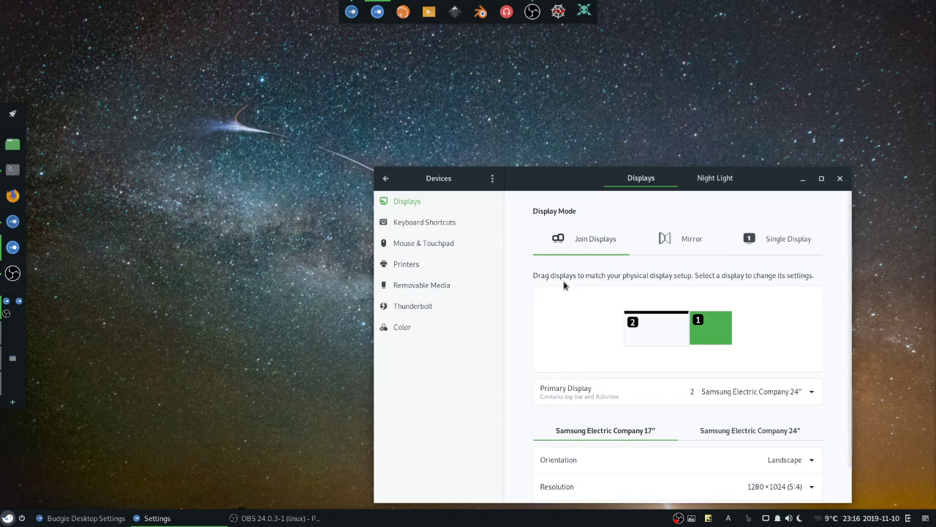
Minimize the Settings window to reveal Budgie Desktop Settings on its Style page.
left_click(802, 178)
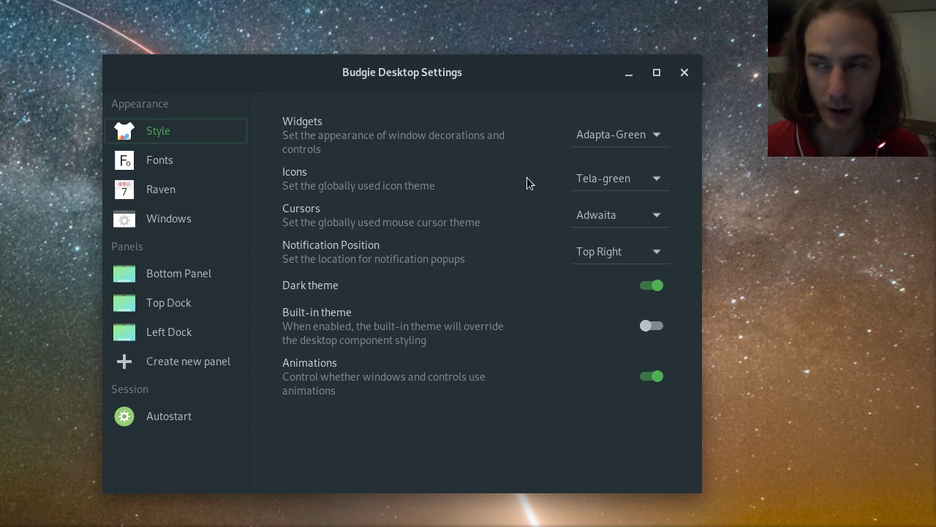
Show the Bottom Panel's general settings (Bottom position, size 41) and make the window taller.
left_click(194, 282)
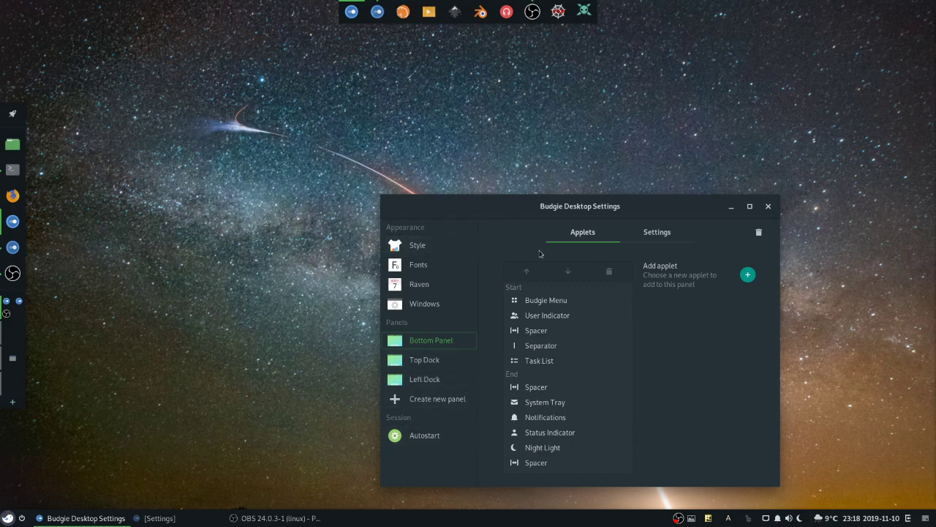
left_click(657, 232)
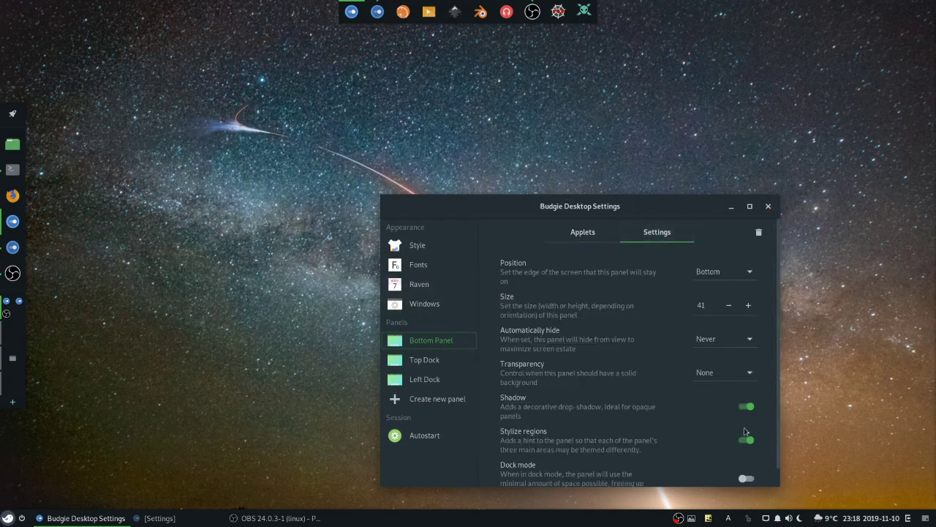
left_click_drag(731, 482, 736, 501)
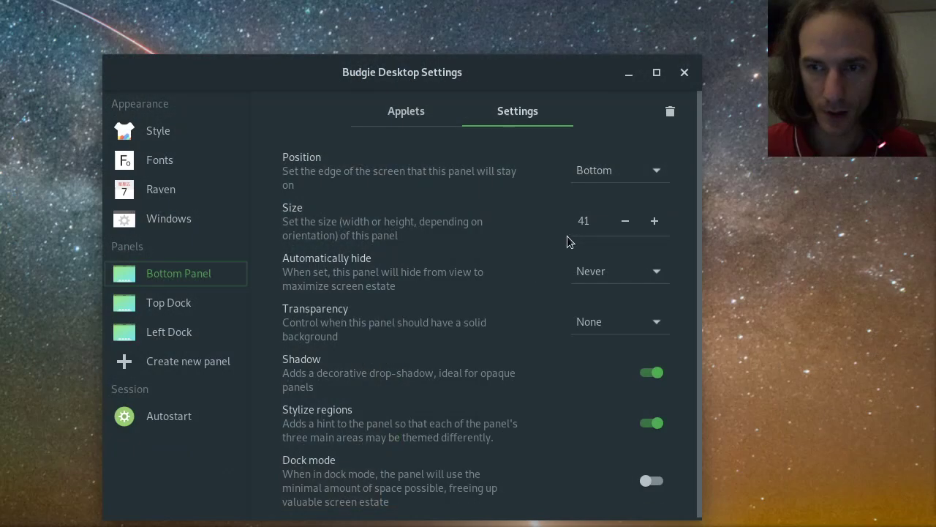
left_click(567, 168)
left_click(450, 171)
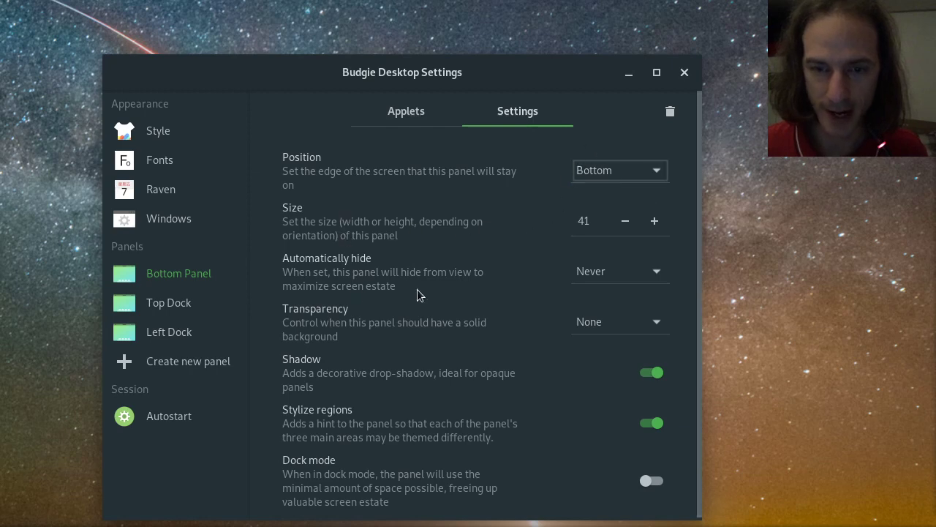
left_click(655, 229)
left_click(654, 230)
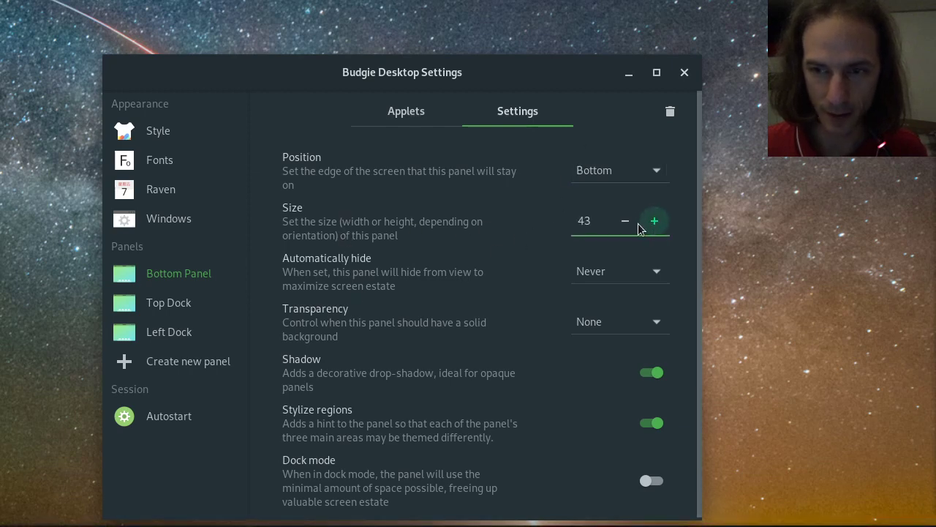
left_click(625, 224)
left_click(626, 227)
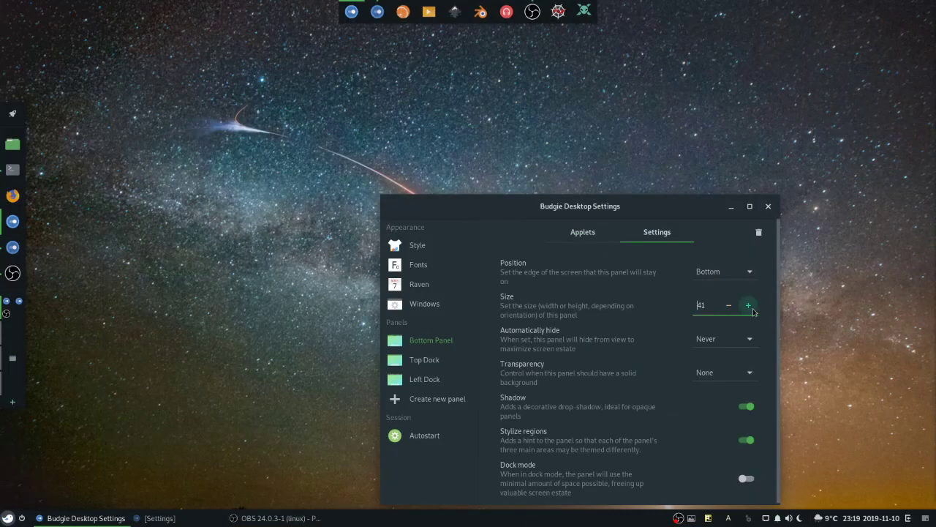
left_click(655, 221)
left_click(655, 221)
left_click(655, 221)
left_click(655, 221)
left_click(655, 221)
left_click(655, 221)
left_click(654, 221)
left_click(729, 305)
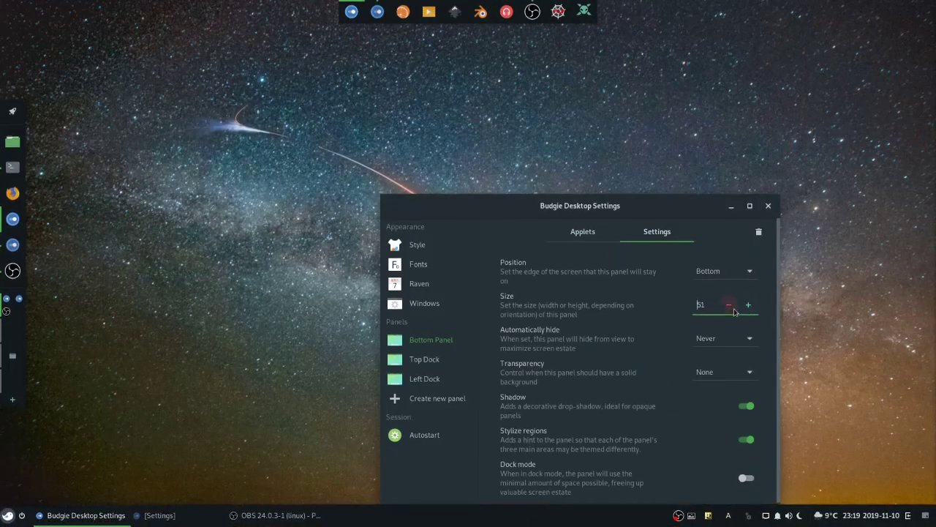
left_click(728, 305)
left_click(729, 305)
left_click(733, 309)
left_click(733, 309)
left_click(733, 309)
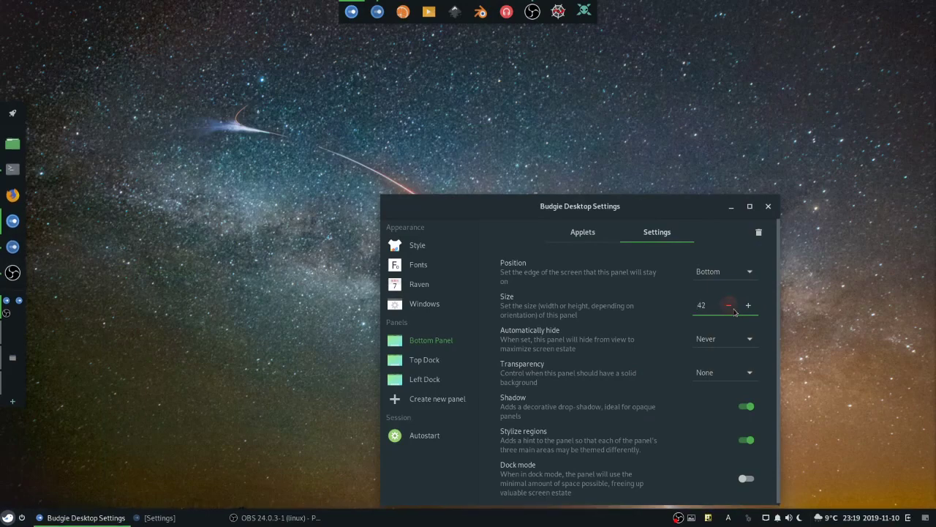
left_click(733, 309)
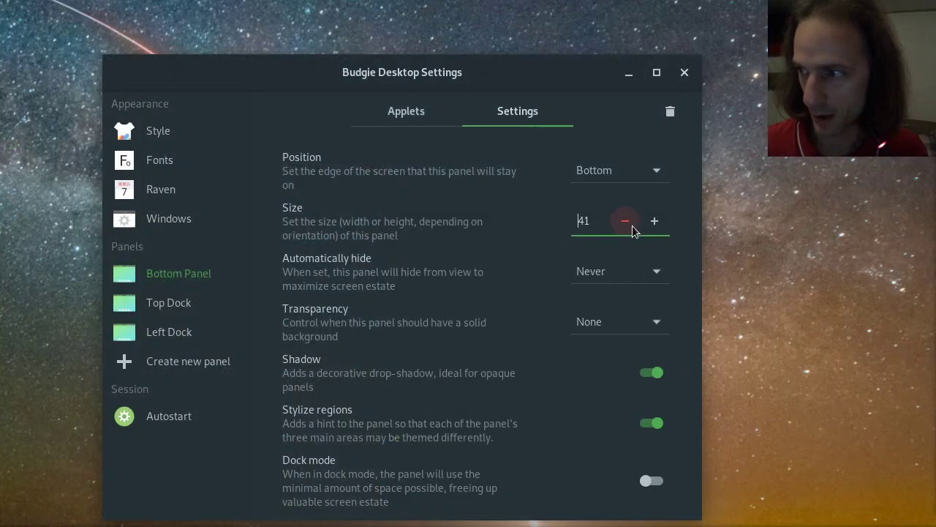
left_click(734, 310)
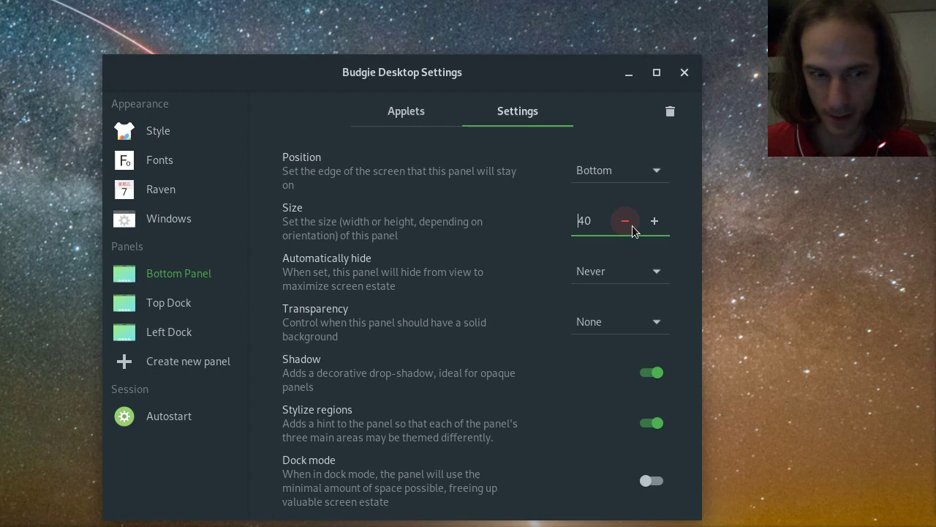
left_click(633, 230)
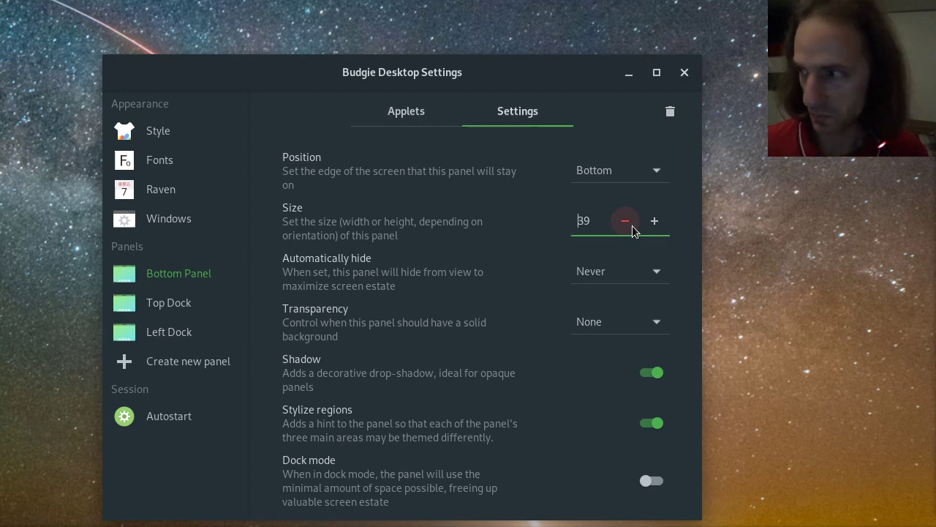
left_click(666, 227)
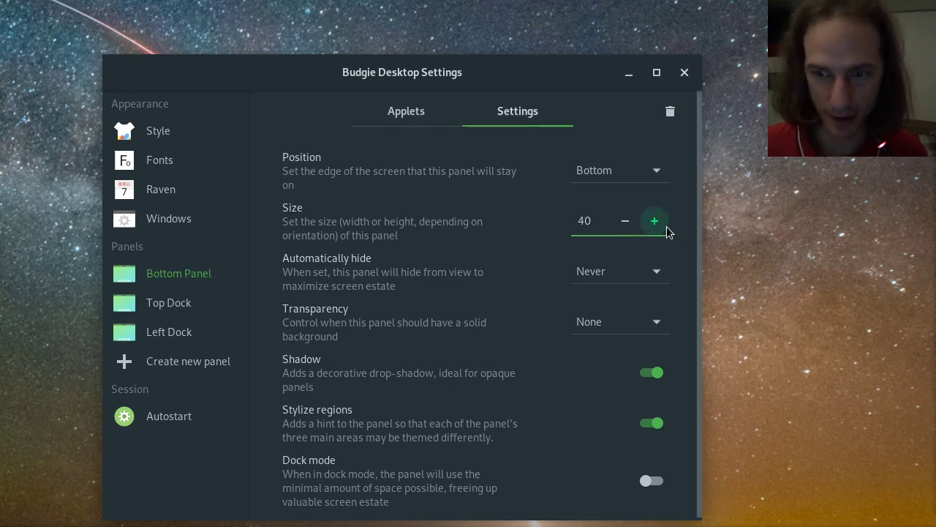
left_click(653, 226)
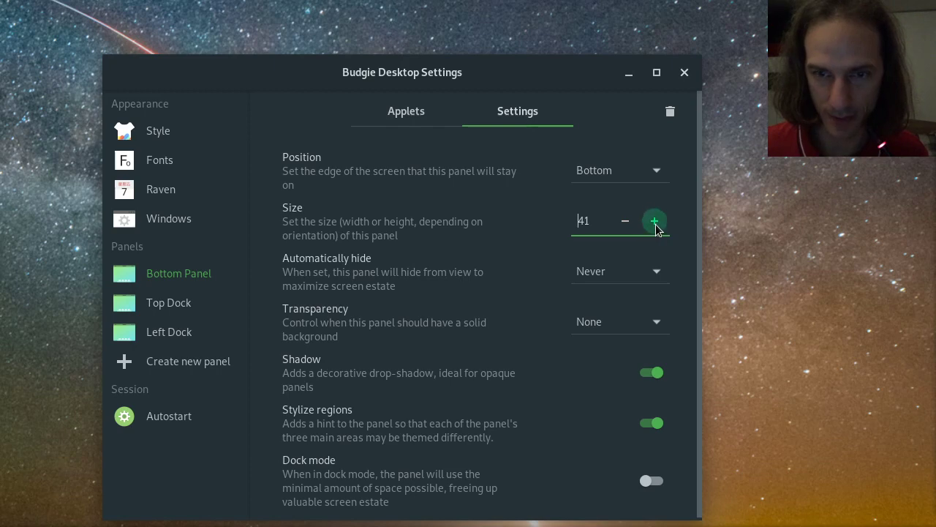
left_click(628, 279)
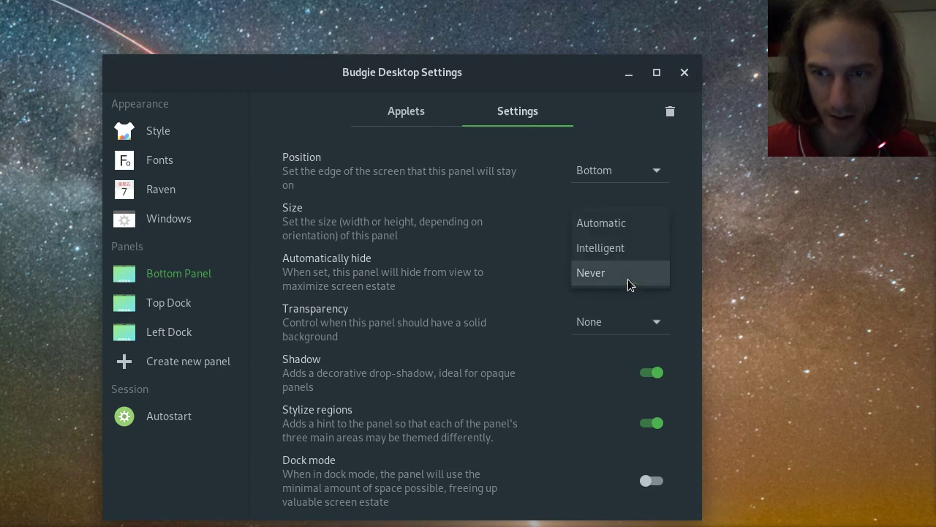
left_click(628, 280)
left_click(585, 322)
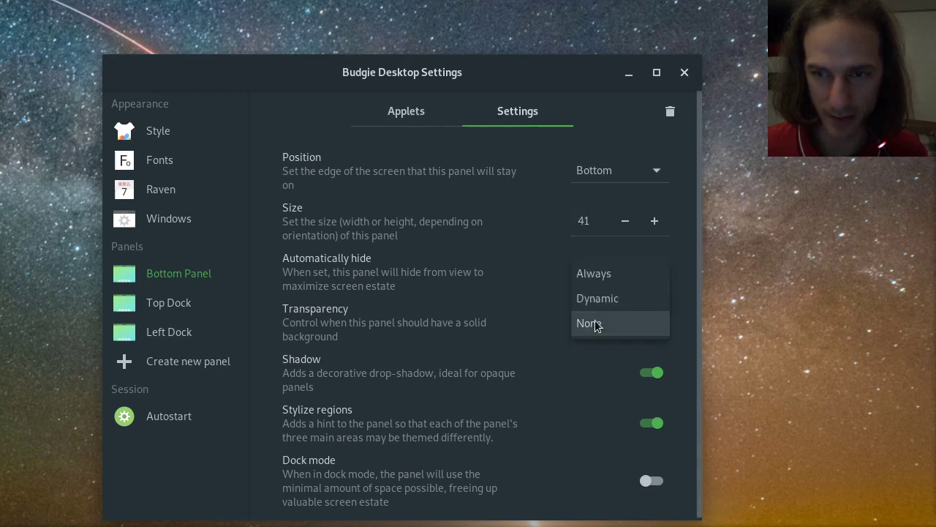
left_click(512, 330)
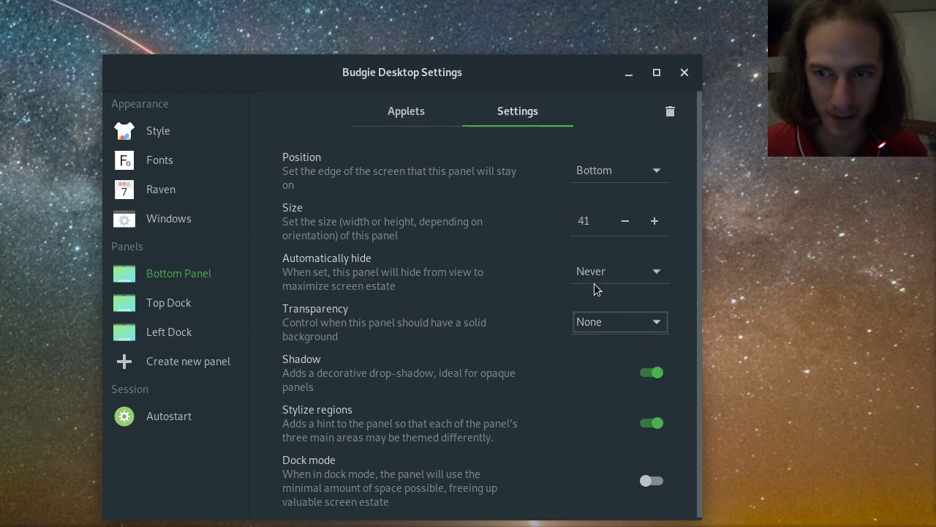
left_click(179, 312)
left_click(488, 110)
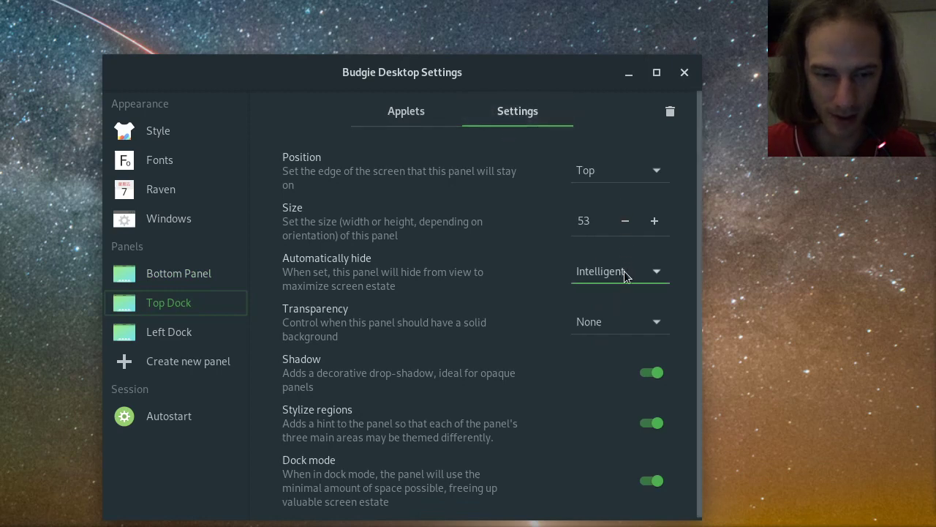
left_click(214, 272)
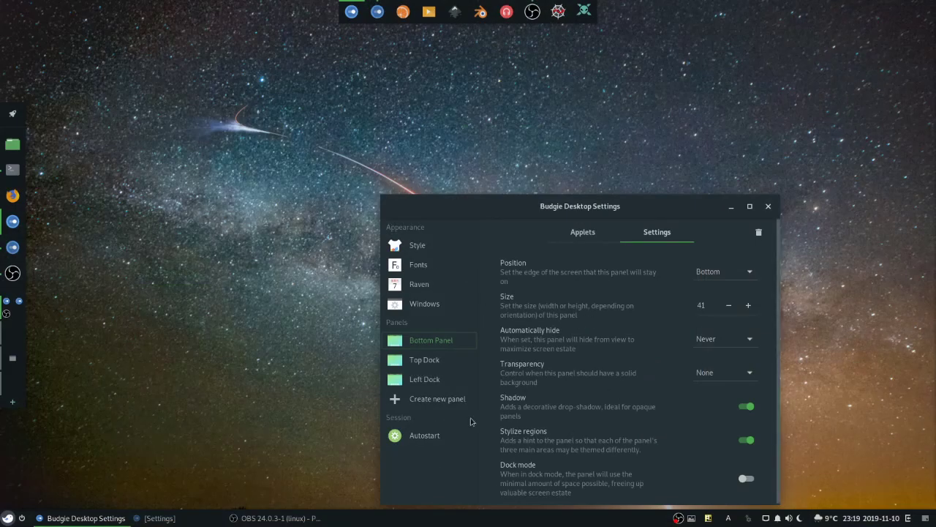
Move the window right and review the Bottom Panel's applets, Budgie Menu through Night Light.
left_click_drag(642, 206, 721, 184)
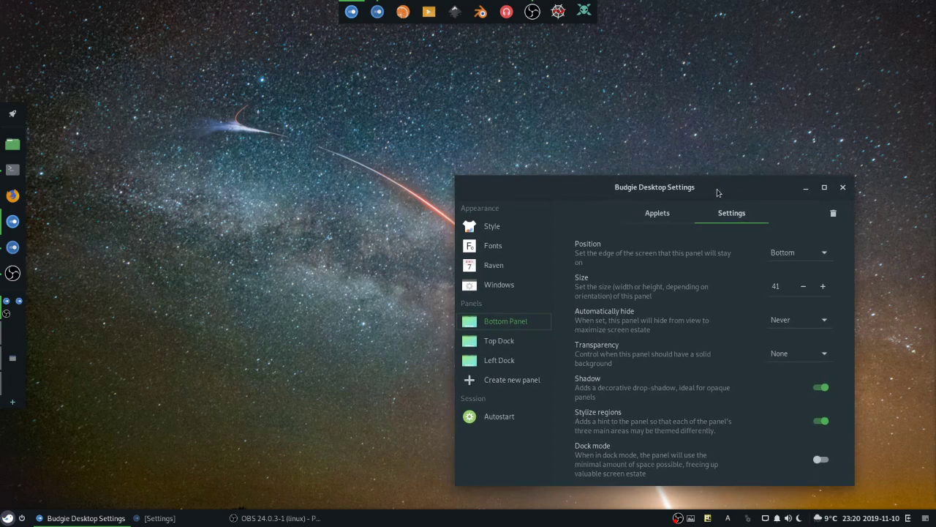
left_click(658, 214)
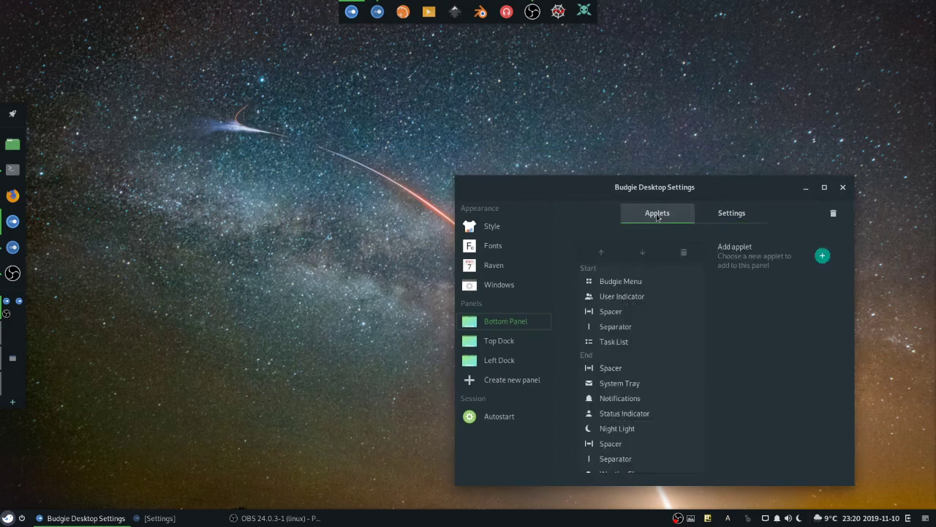
scroll(626, 395, "down", 2)
scroll(625, 415, "up", 2)
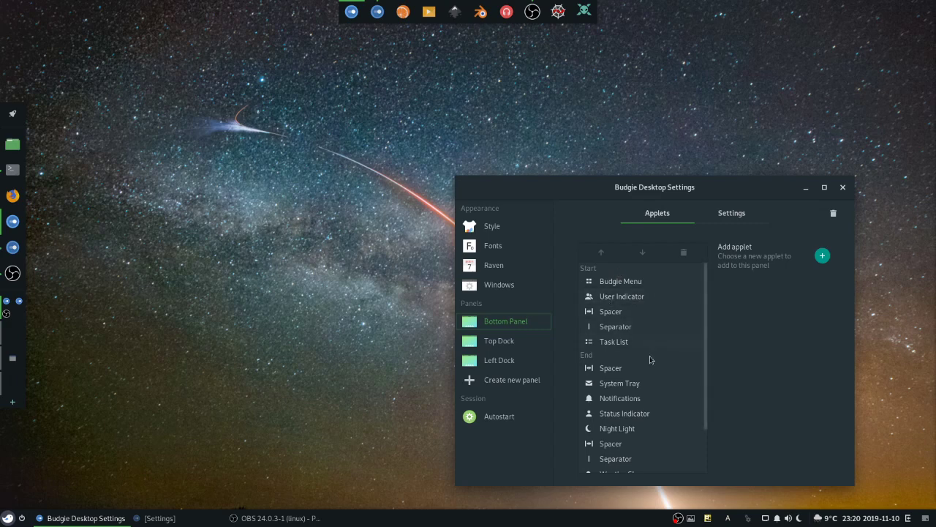
scroll(635, 449, "down", 2)
scroll(633, 446, "up", 2)
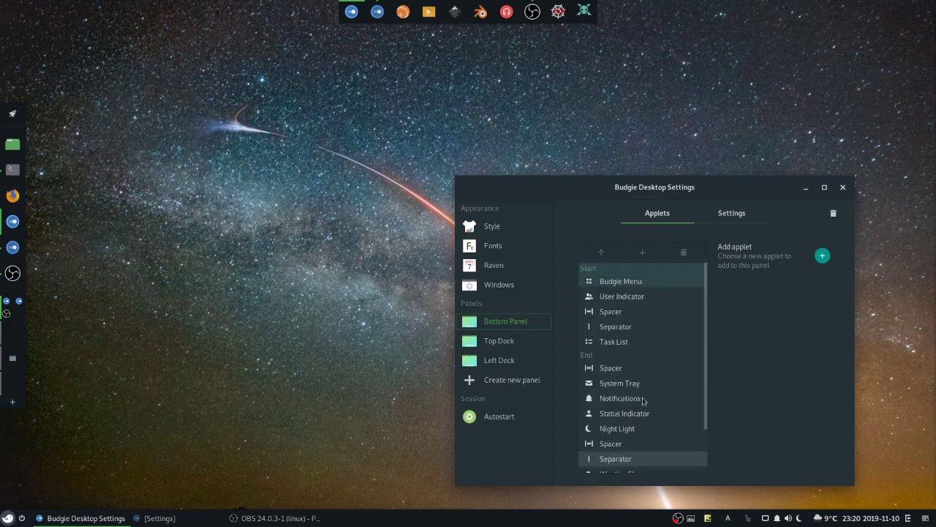
Select the Budgie Menu applet and toggle Show Menu Label, leaving it off.
left_click(642, 288)
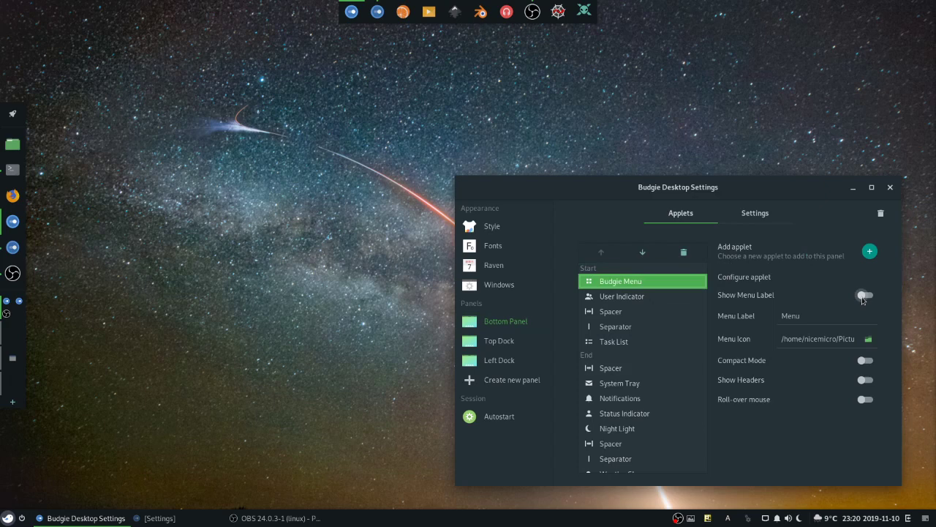
left_click(865, 296)
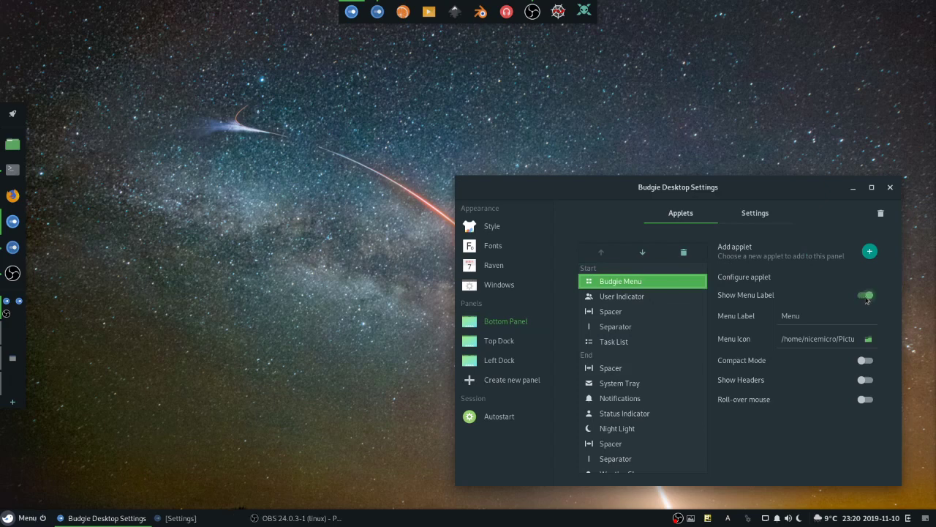
left_click(866, 296)
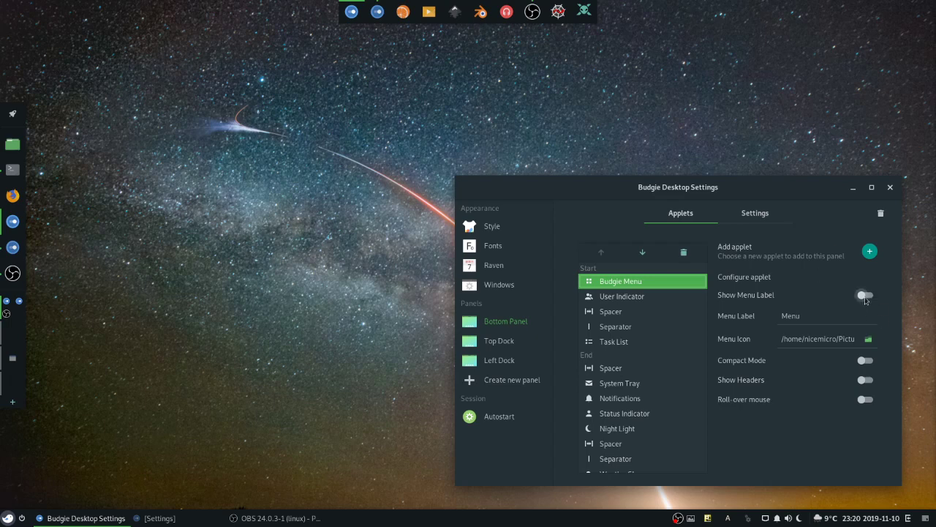
left_click(866, 297)
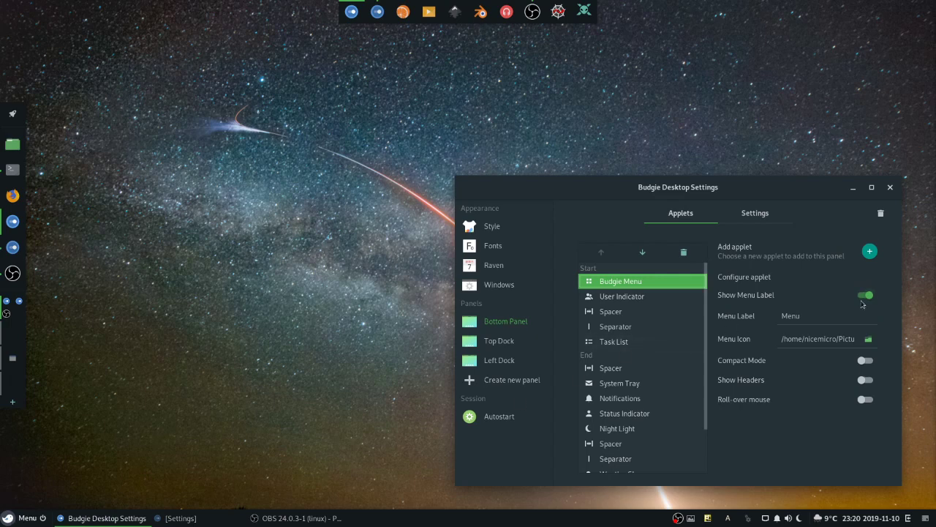
left_click(869, 295)
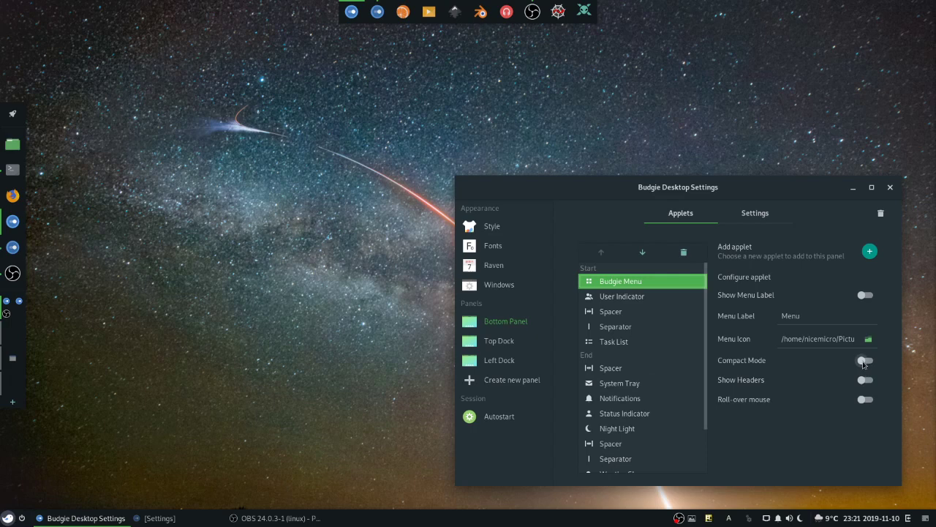
Preview the application menu with Compact Mode on, then switch Compact Mode off.
left_click(7, 518)
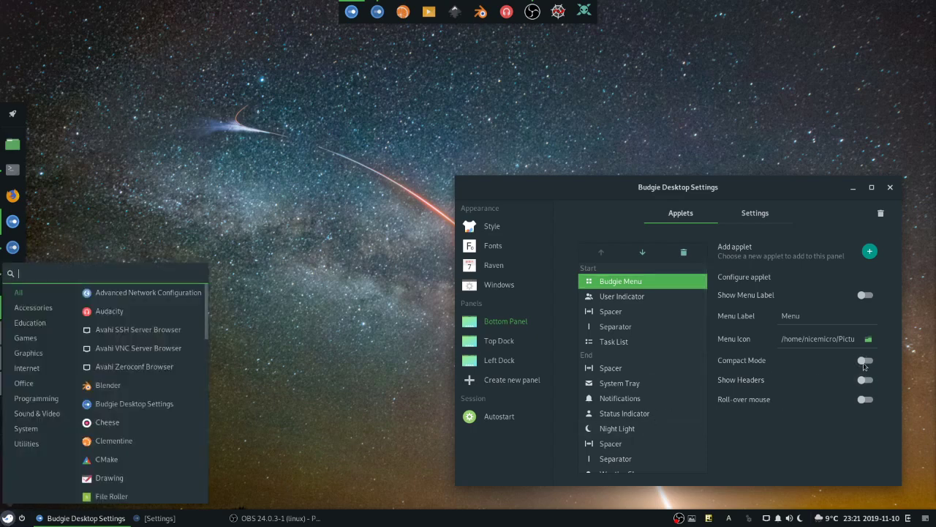
left_click(864, 366)
left_click(864, 363)
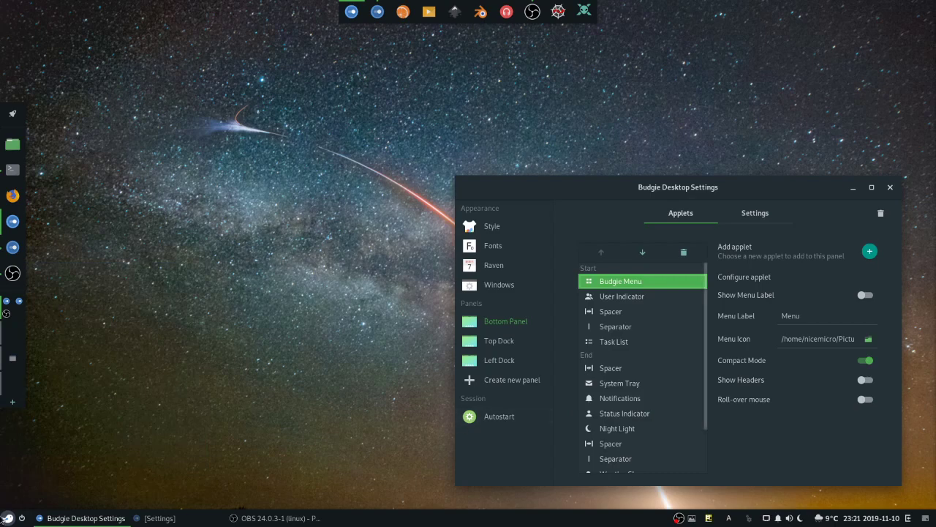
left_click(6, 517)
scroll(57, 369, "down", 5)
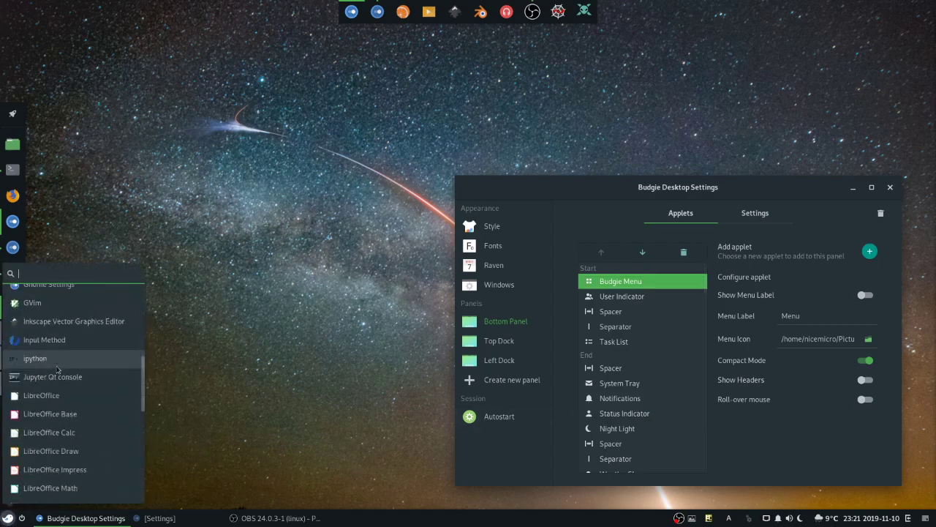
scroll(59, 373, "down", 8)
scroll(65, 391, "up", 15)
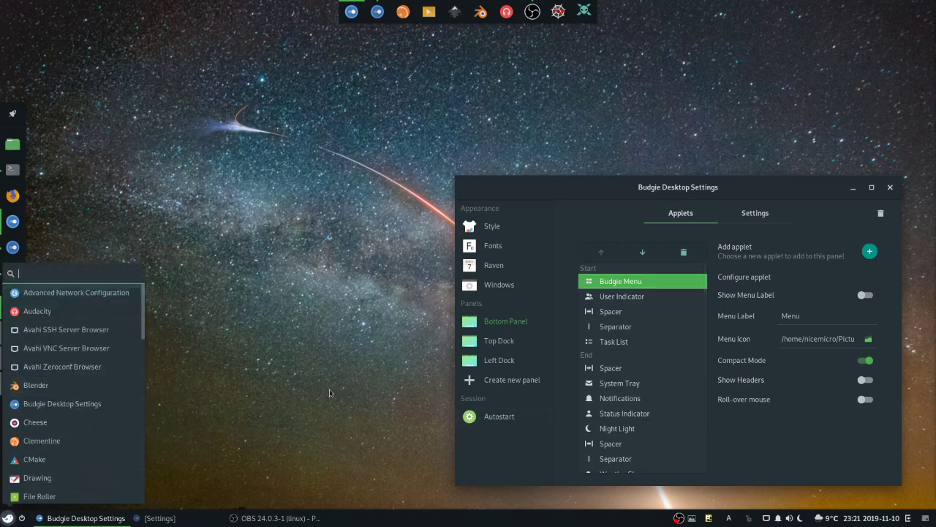
left_click(863, 361)
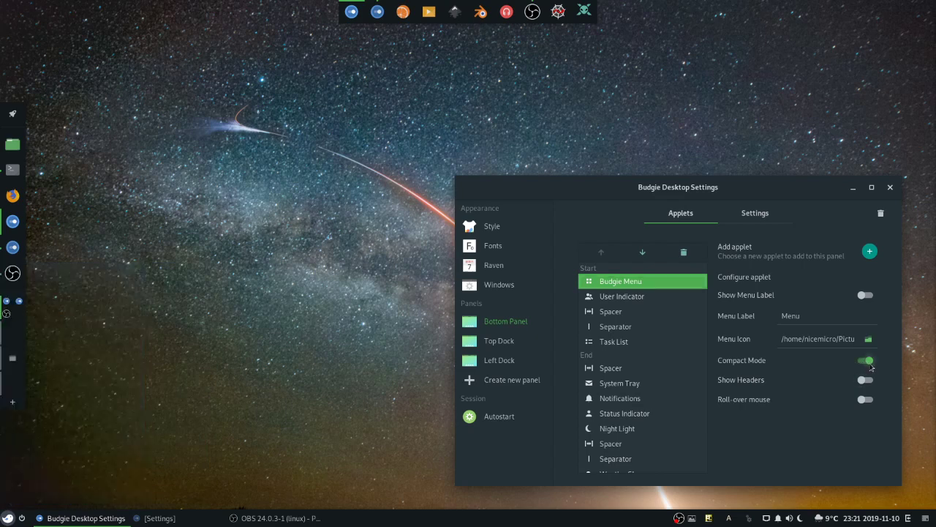
left_click(870, 363)
Try Show Headers and Compact Mode in the menu preview, then switch both off.
left_click(8, 518)
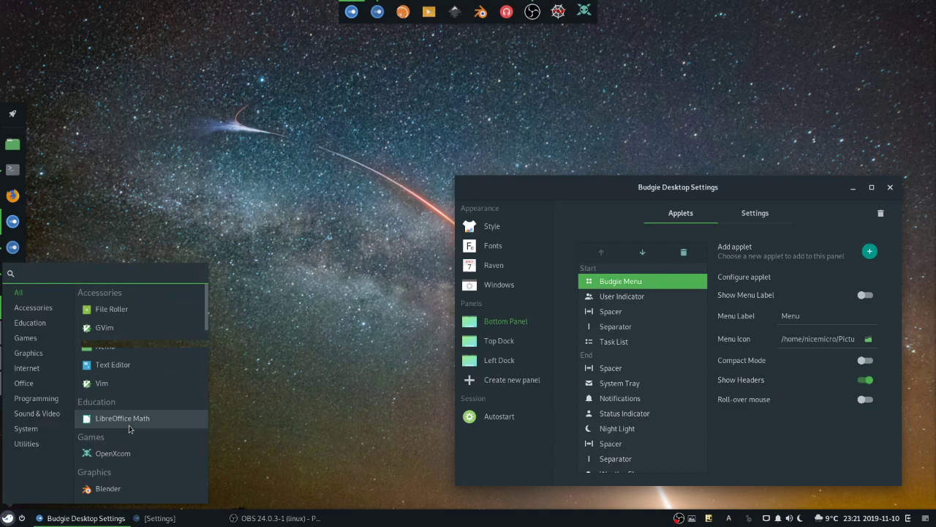
scroll(139, 380, "down", 4)
scroll(135, 369, "up", 5)
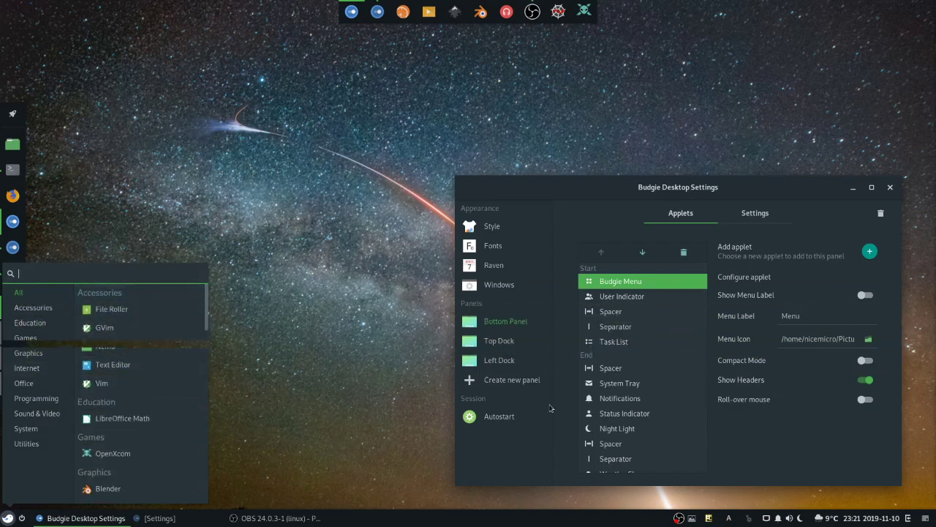
left_click(863, 362)
left_click(864, 361)
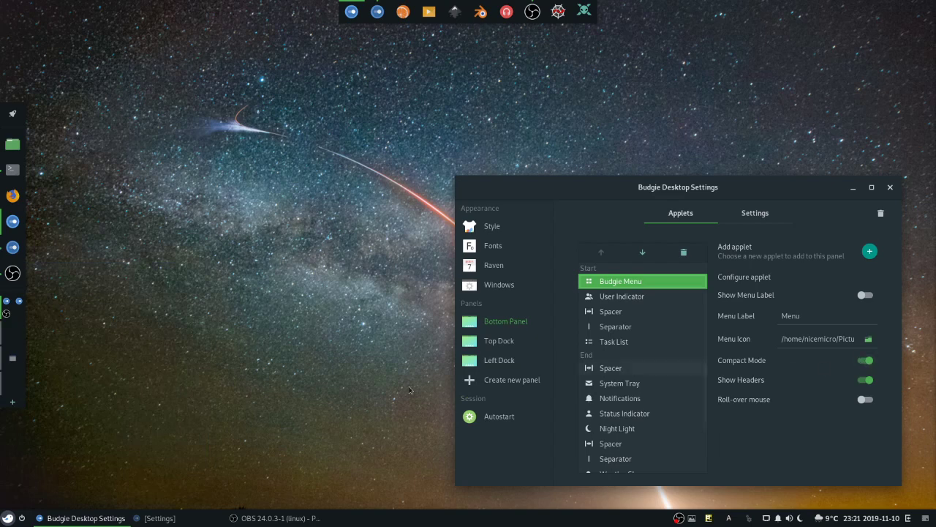
left_click(7, 518)
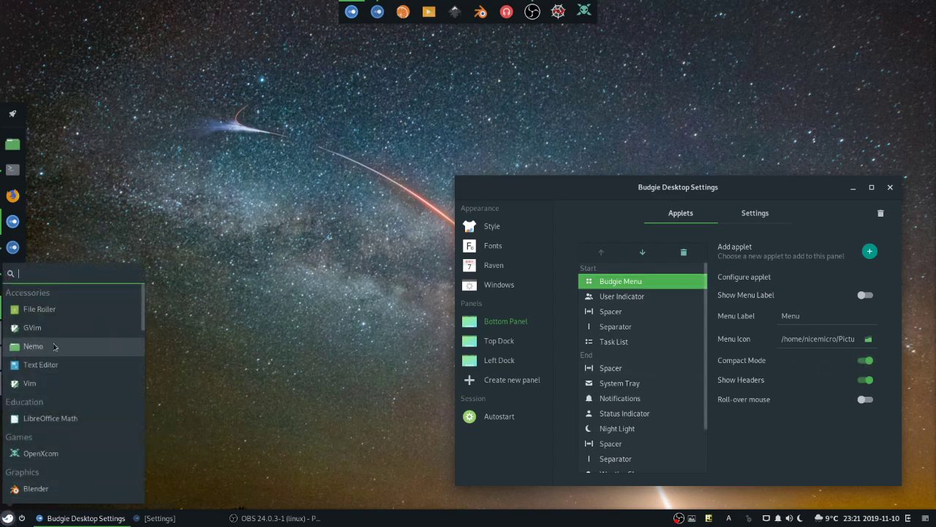
scroll(73, 321, "down", 2)
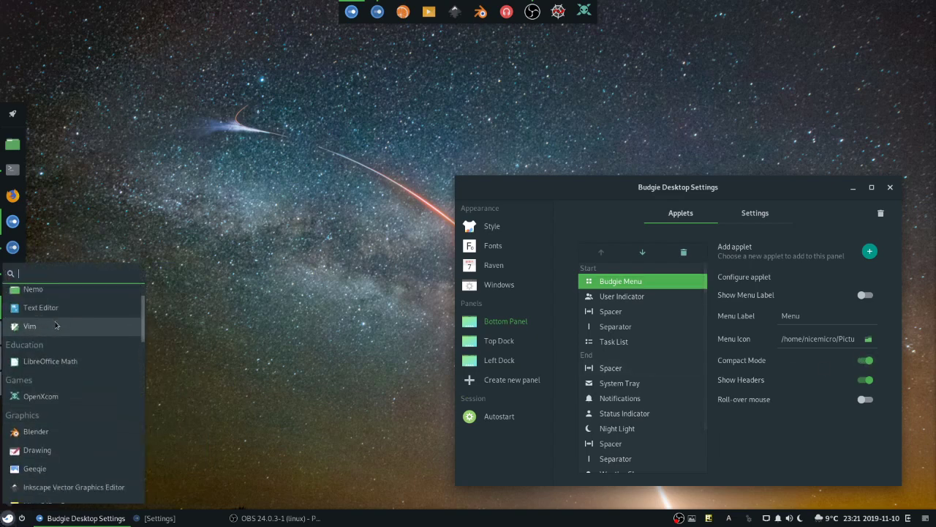
left_click(875, 382)
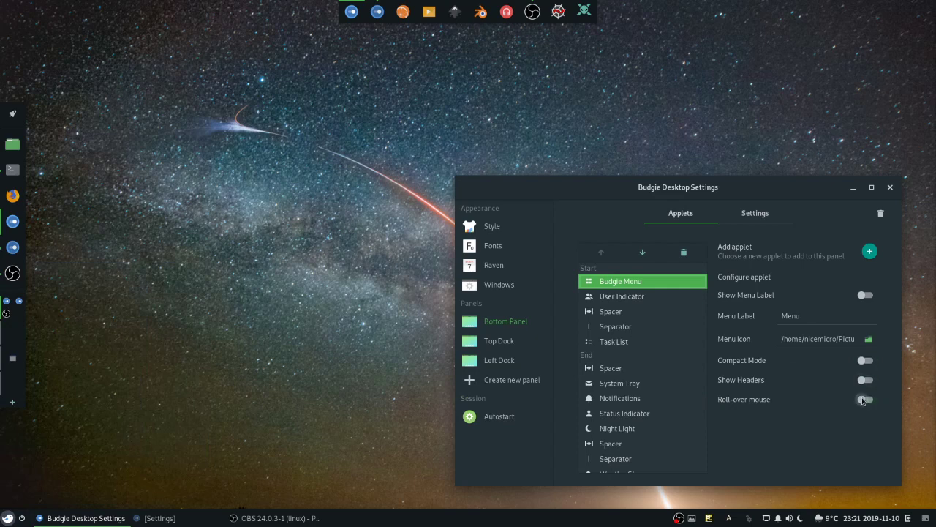
Turn on Roll-over mouse, test category switching in the menu, then switch it off.
left_click(864, 400)
left_click(8, 518)
mouse_move(36, 397)
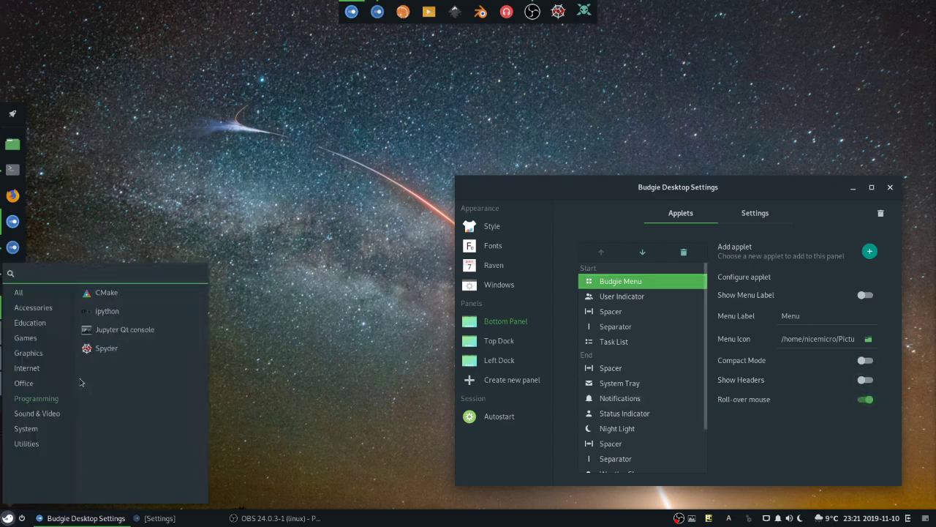
mouse_move(44, 368)
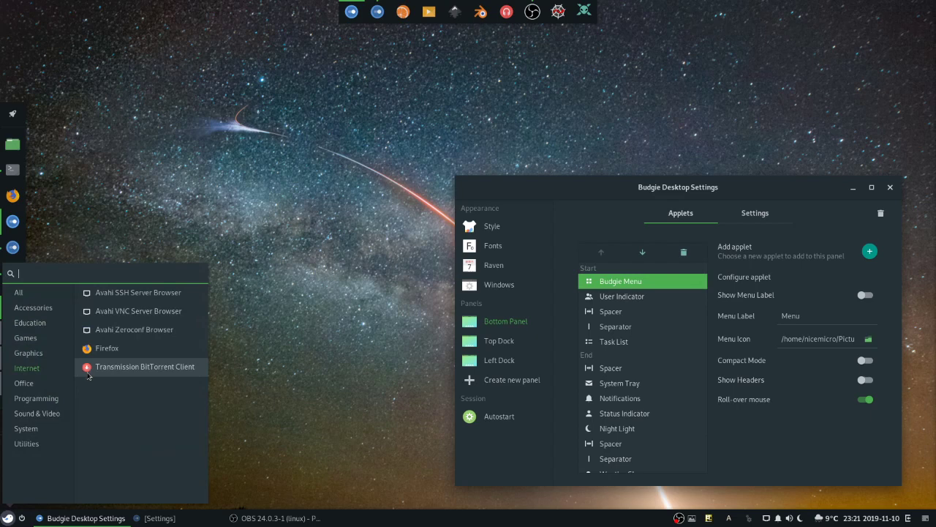
mouse_move(49, 333)
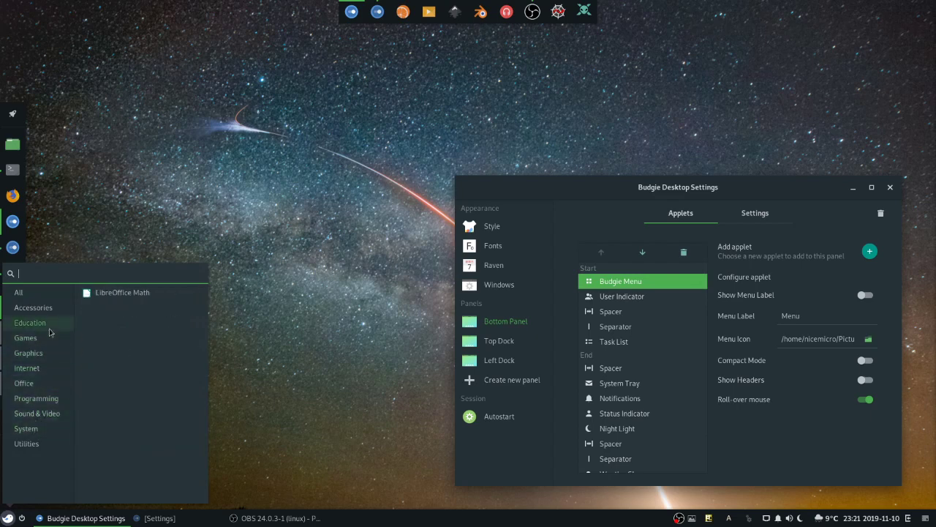
left_click(870, 404)
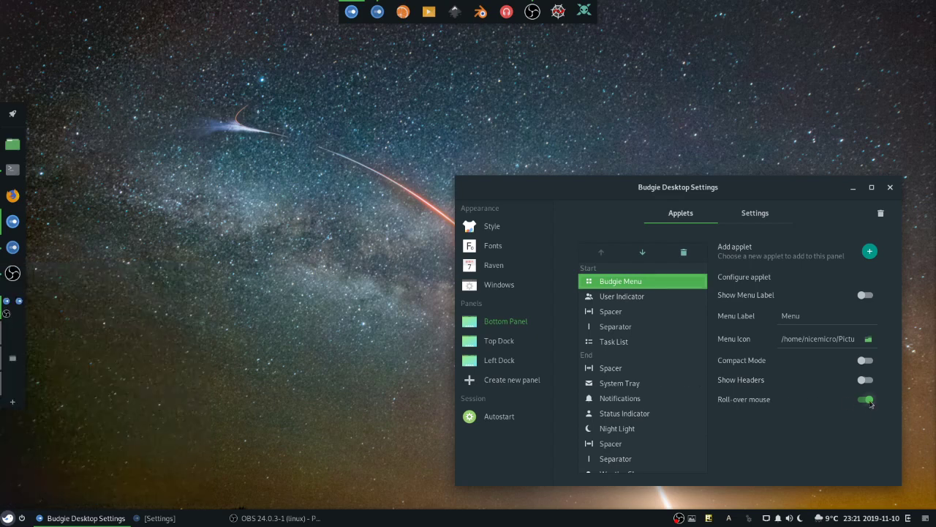
left_click(870, 402)
Browse the menu's Games, Office, Programming, Education, Sound & Video, System and Internet categories.
left_click(8, 518)
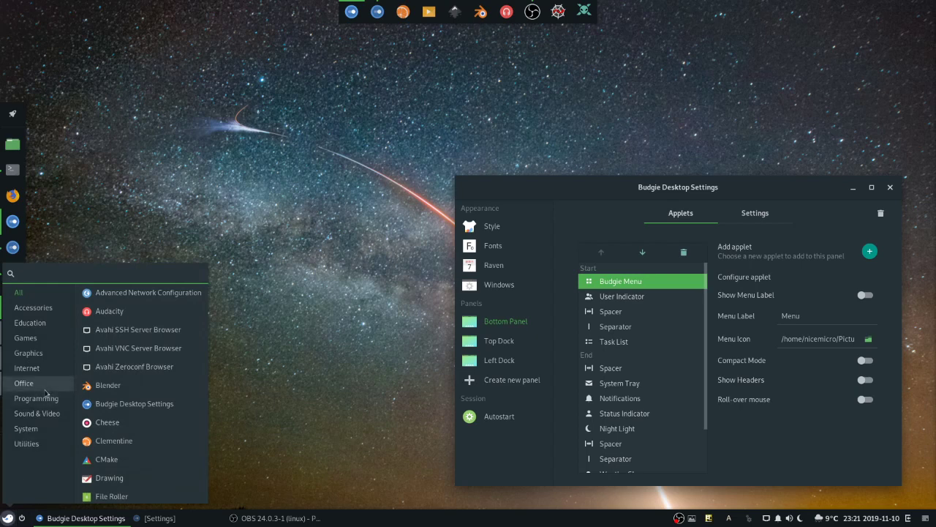
left_click(26, 337)
left_click(32, 383)
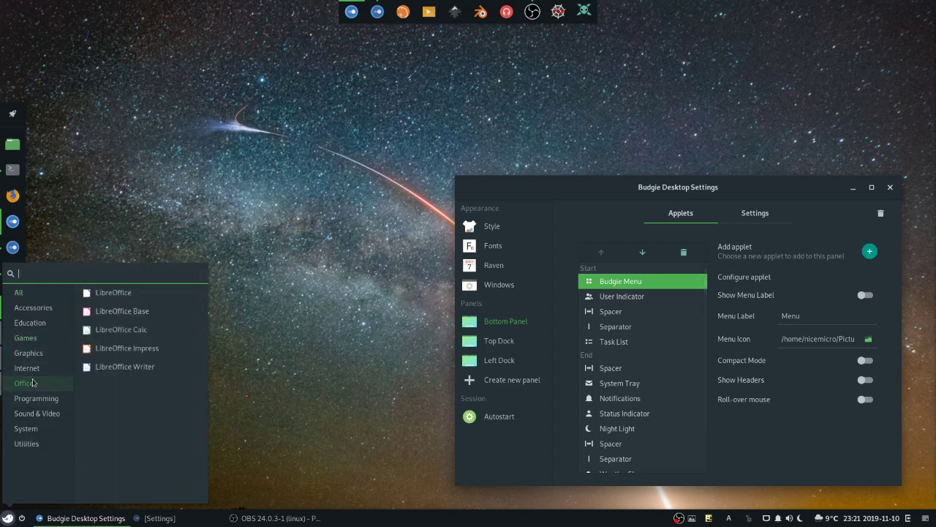
left_click(36, 398)
left_click(53, 324)
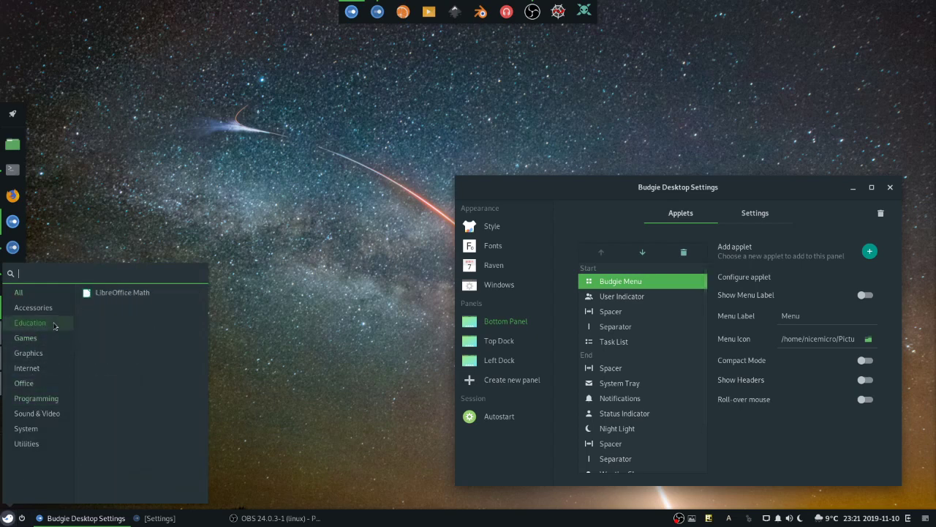
left_click(37, 414)
left_click(26, 428)
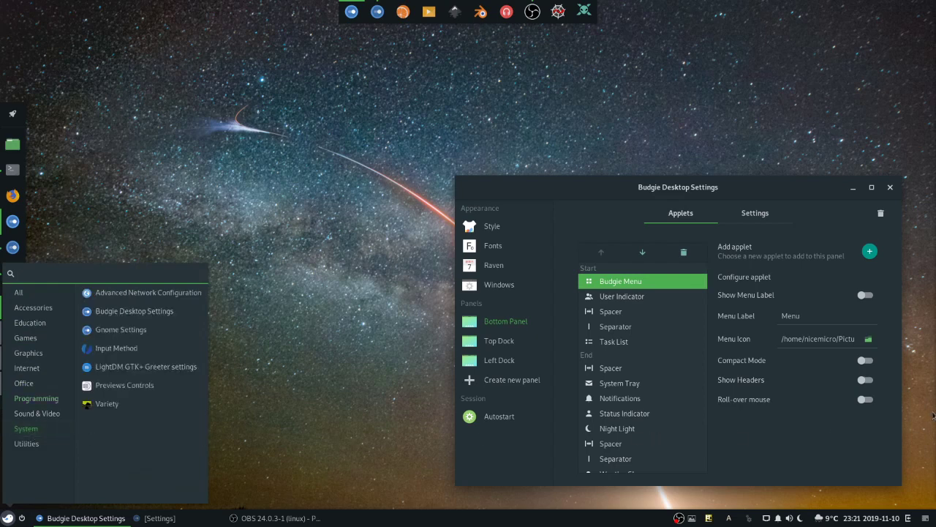
left_click(35, 373)
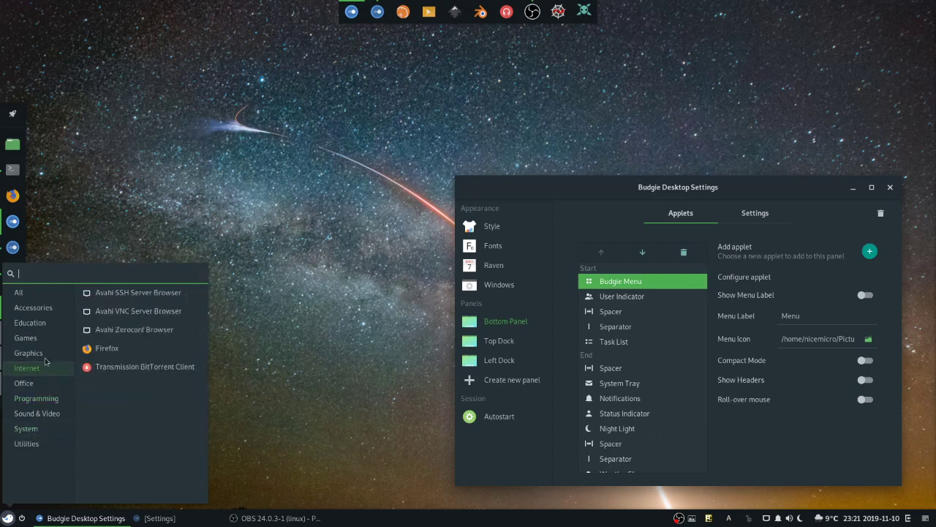
left_click(851, 443)
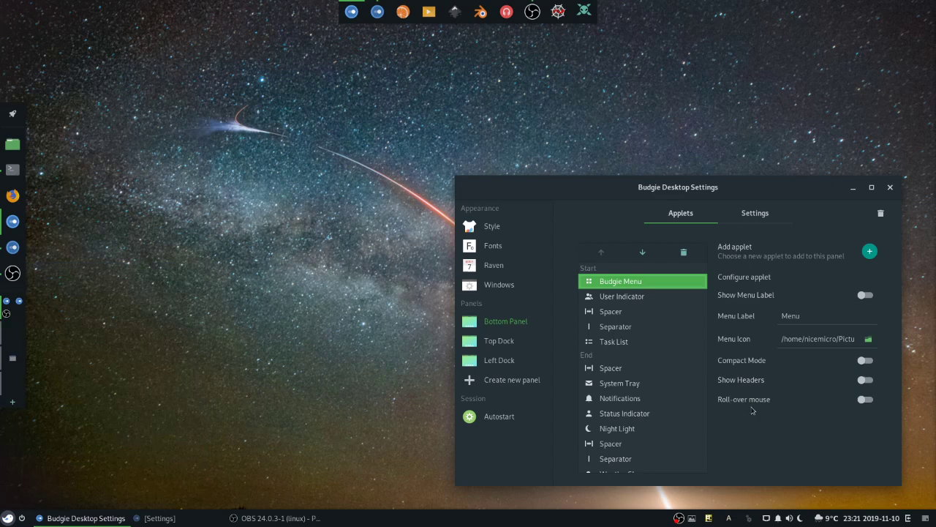
Select the User Indicator applet and preview its power popup with the Logout option.
left_click(632, 298)
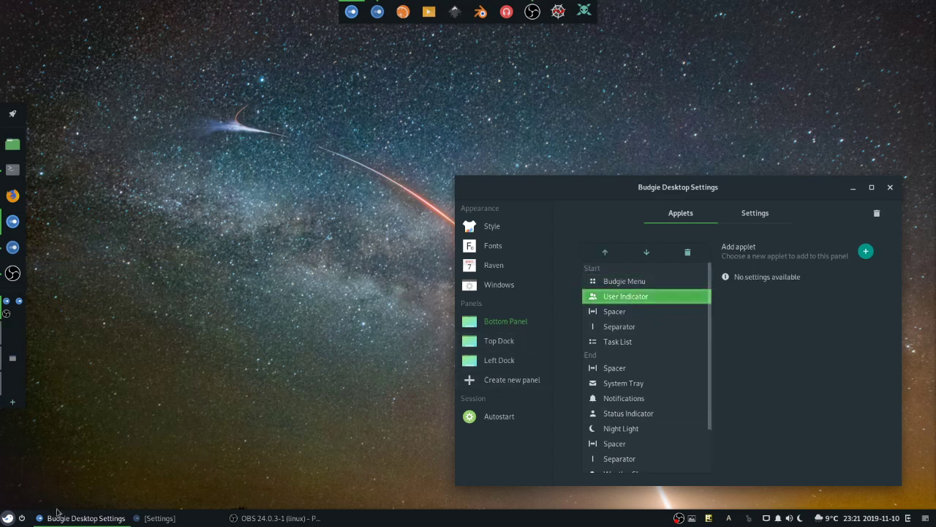
left_click(22, 519)
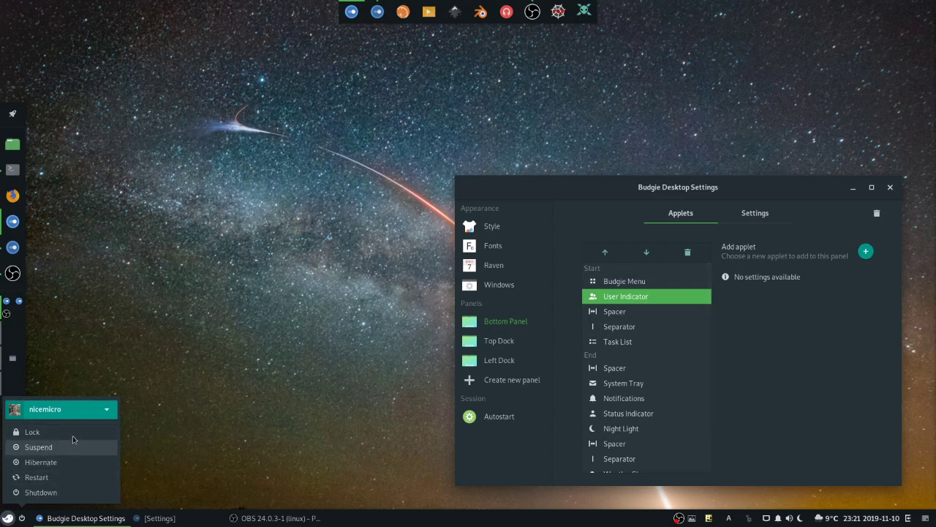
left_click(86, 408)
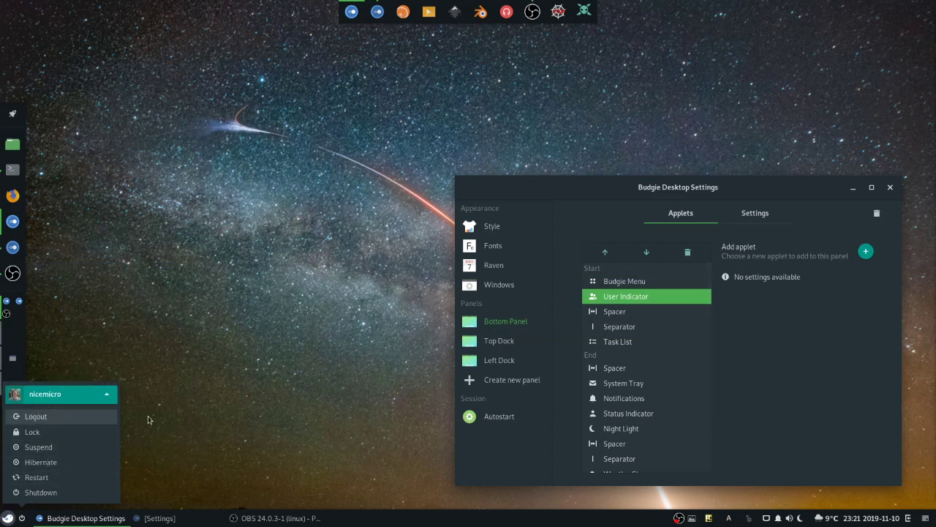
left_click(698, 349)
Select the Task List applet and check the OBS entry's window options on the taskbar.
left_click(658, 342)
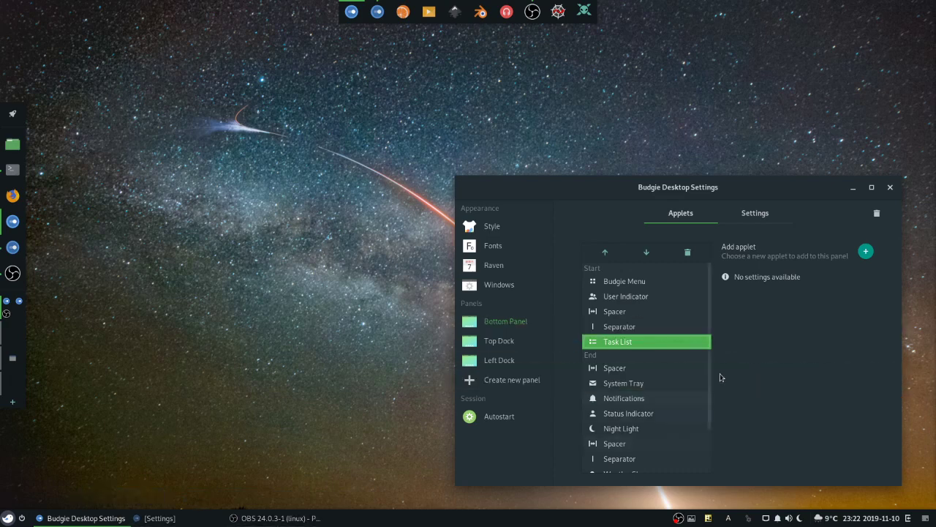
right_click(261, 521)
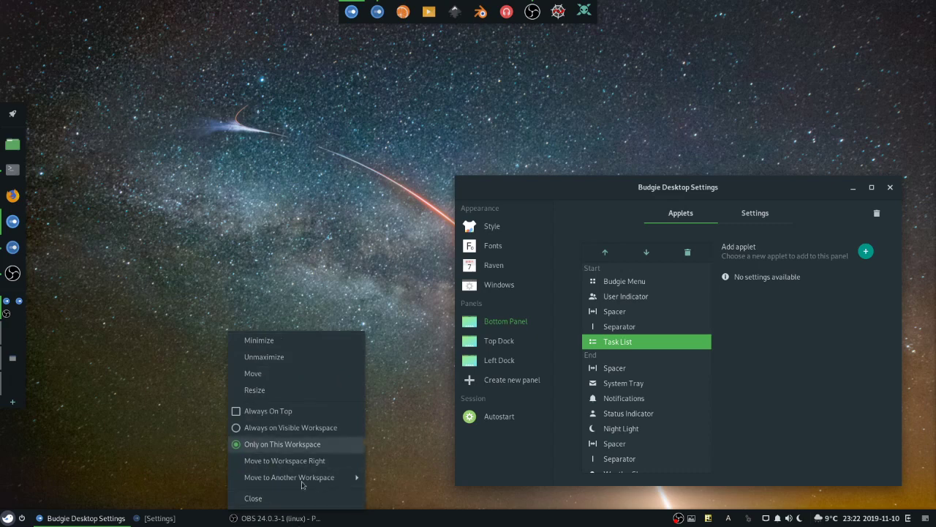
left_click(181, 455)
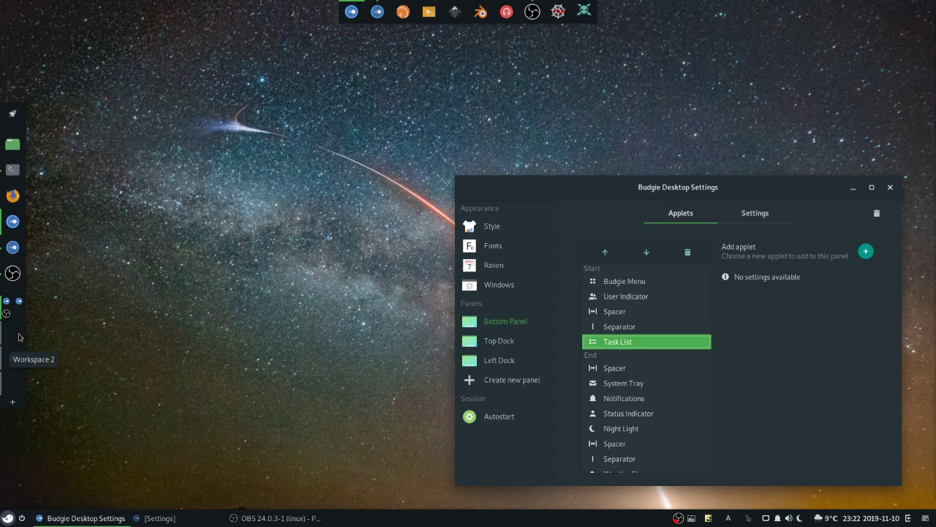
Switch to Workspace 2, launch Inkscape there and restore it to a smaller window.
left_click(6, 338)
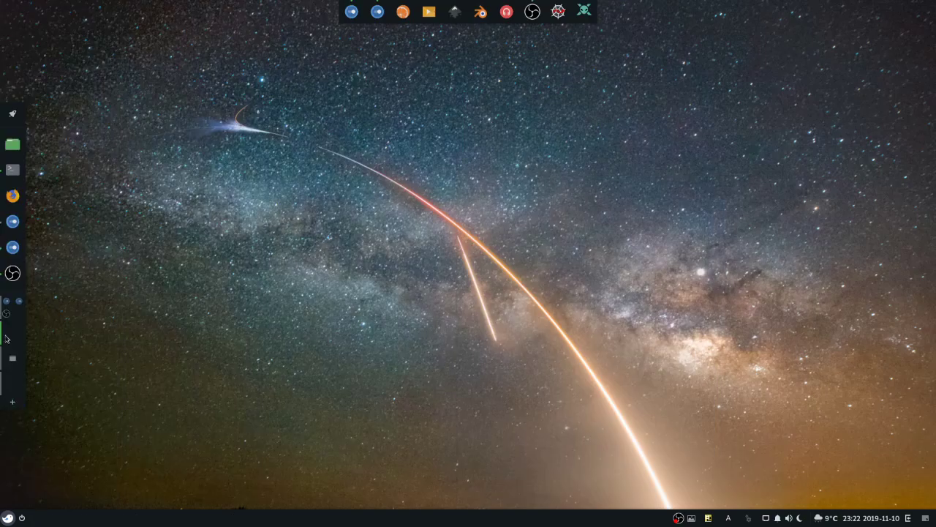
left_click(464, 18)
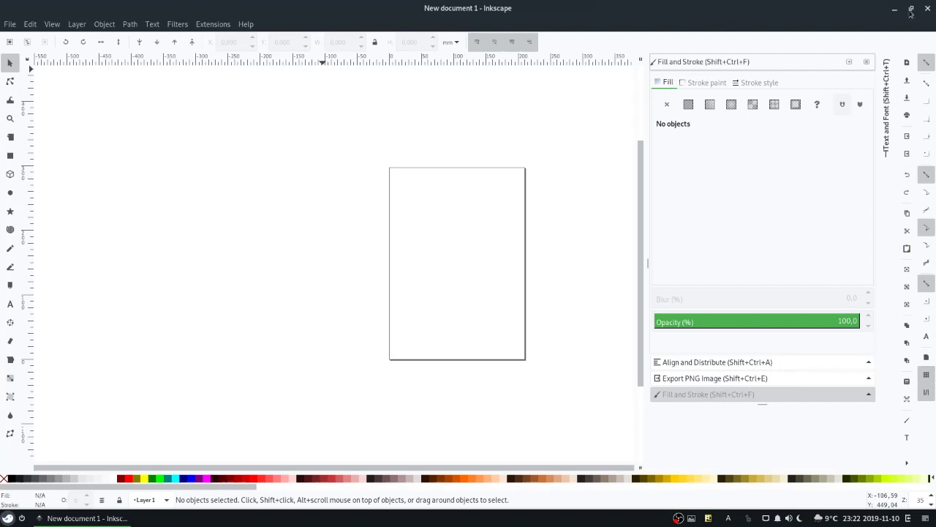
left_click(911, 10)
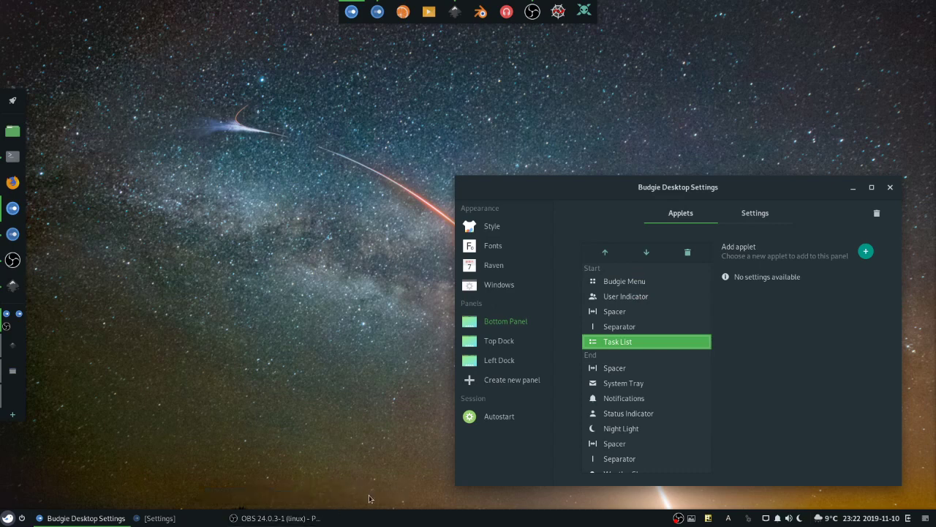
Cycle the wallpaper back and forward from the tray, then preview Notifications' Raven sidebar.
left_click(633, 386)
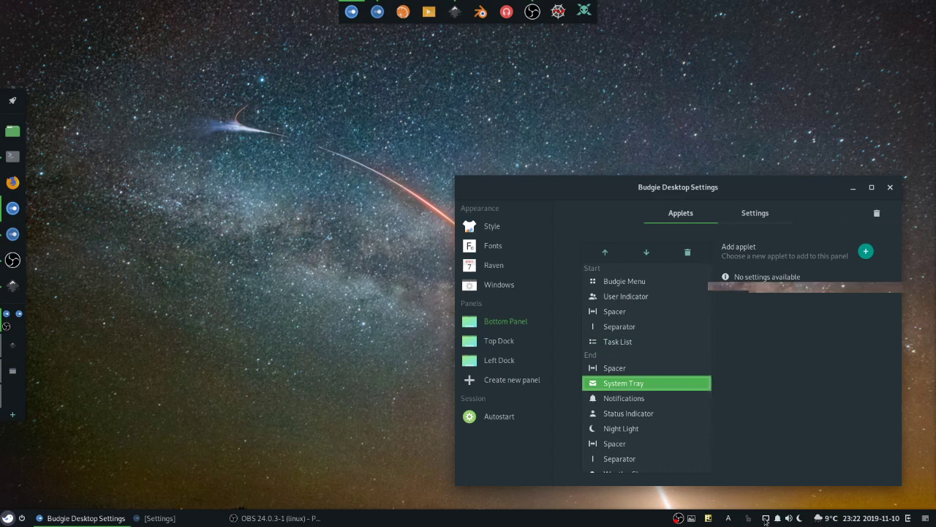
left_click(680, 518)
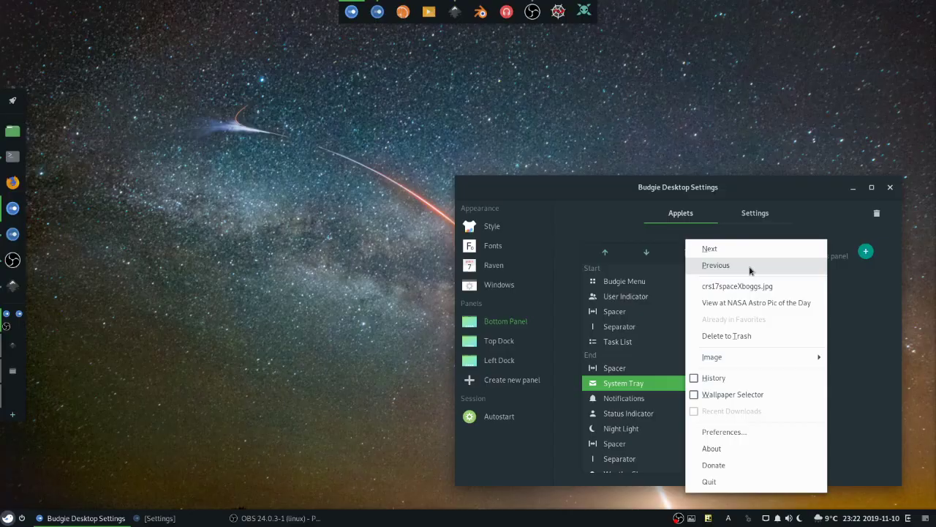
left_click(750, 268)
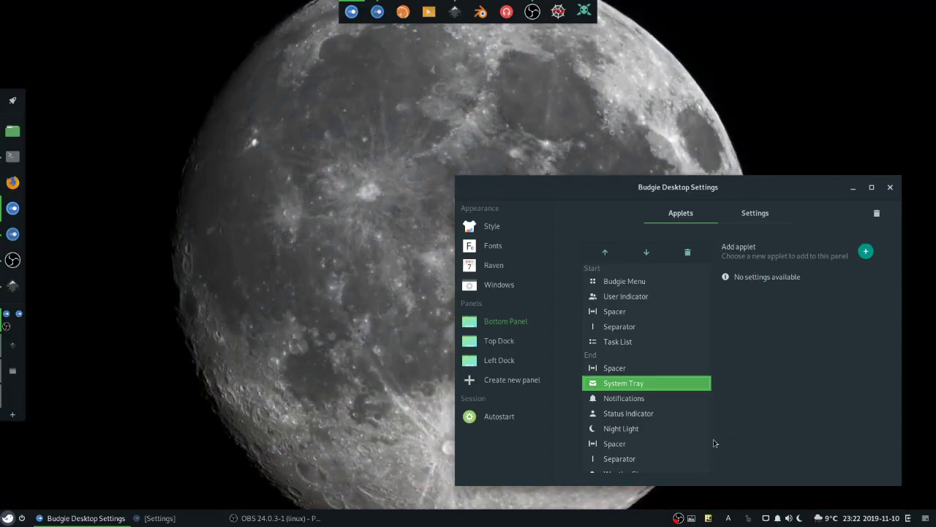
left_click(691, 518)
left_click(768, 276)
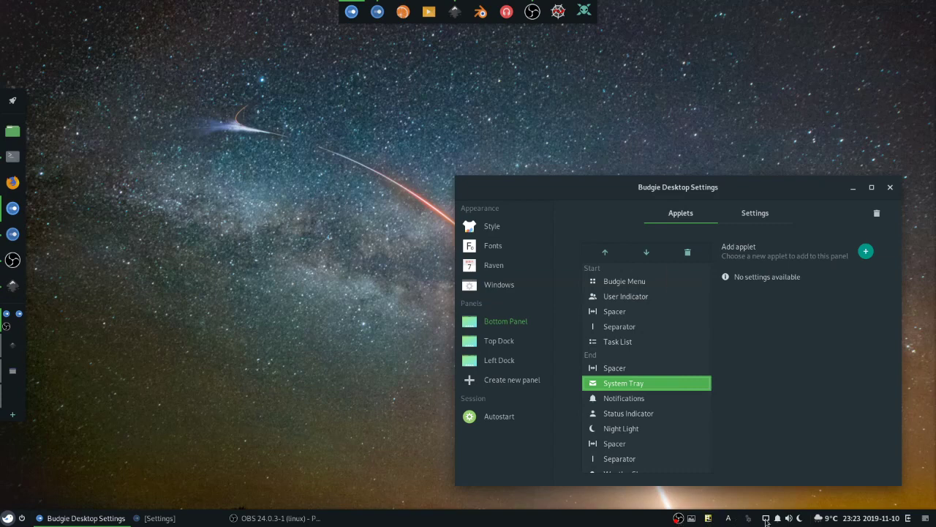
left_click(635, 398)
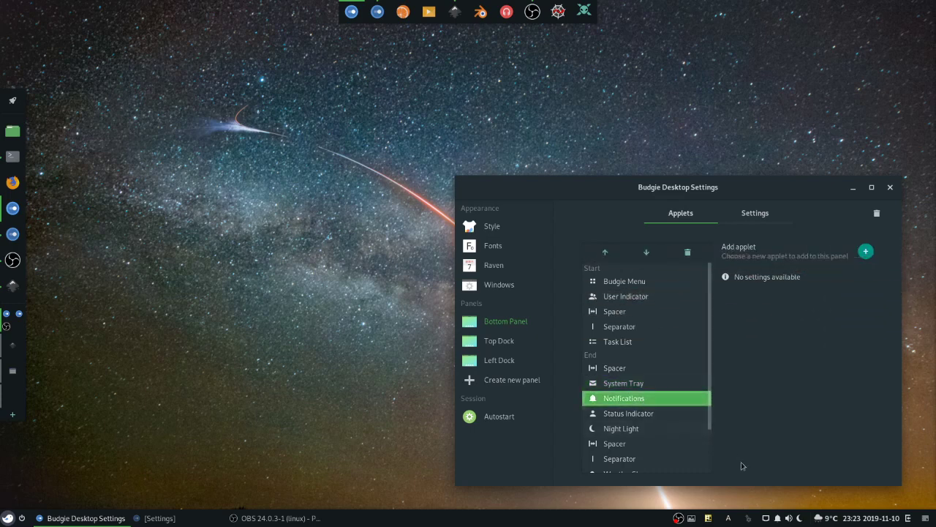
left_click(778, 518)
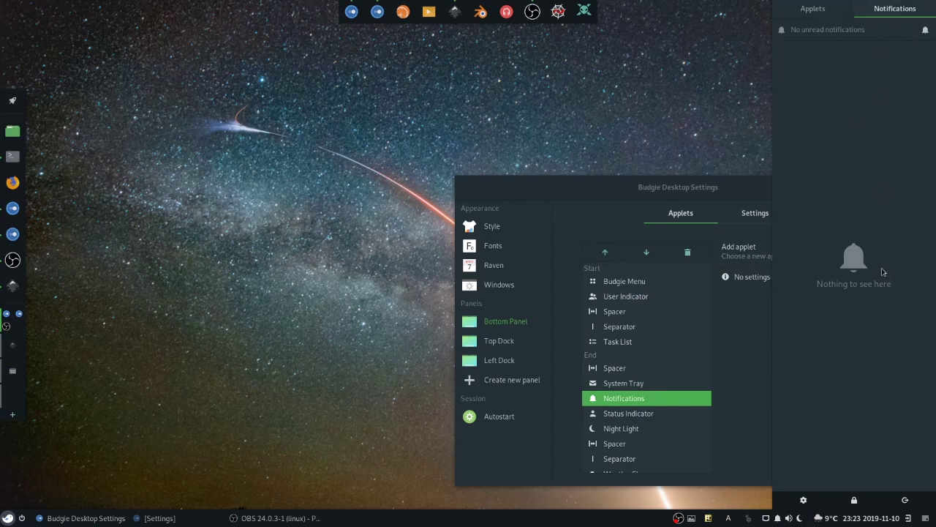
left_click(779, 521)
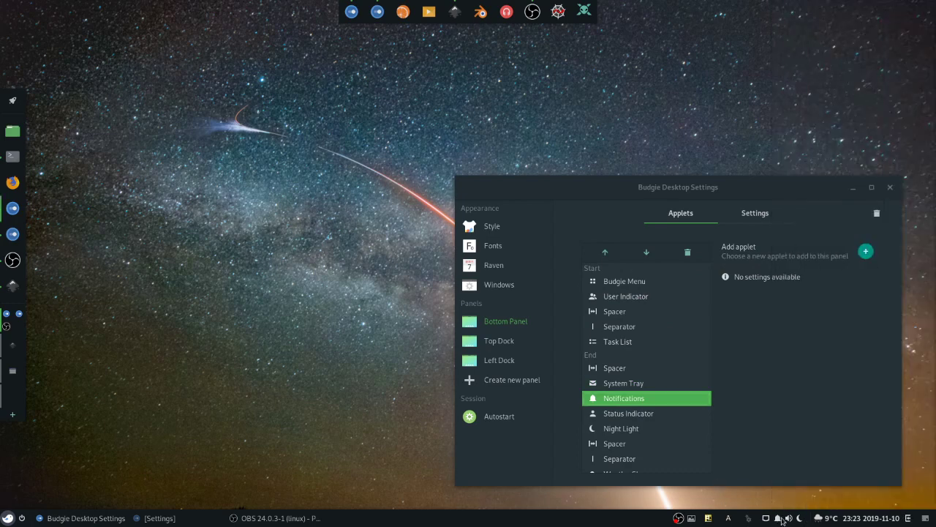
left_click(605, 416)
scroll(608, 416, "down", 2)
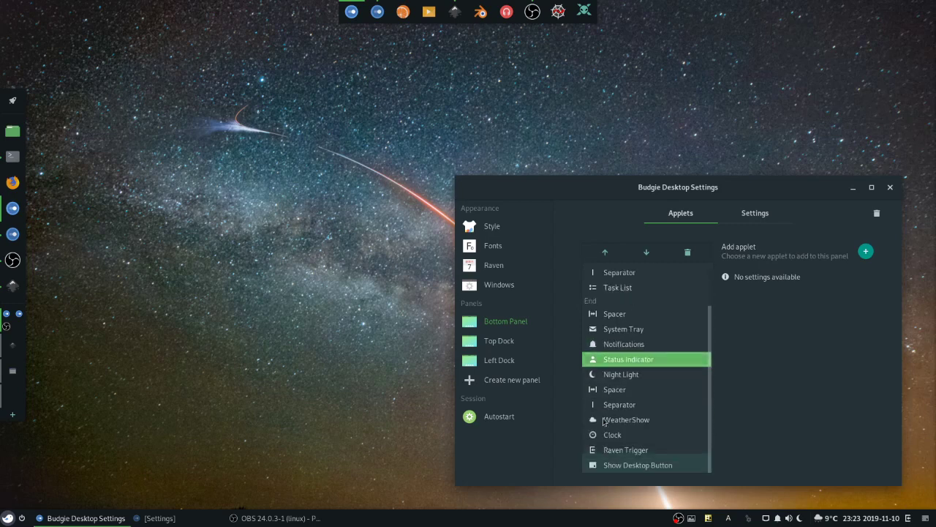
left_click(790, 519)
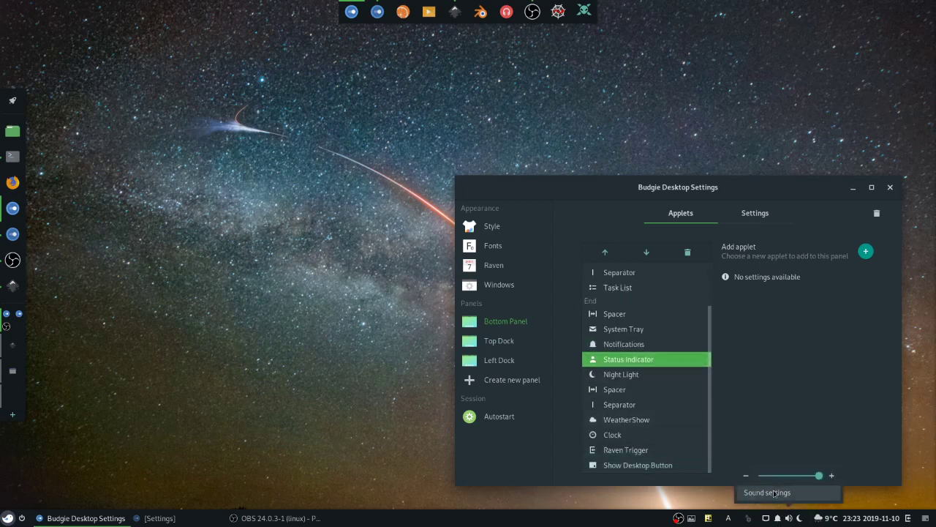
left_click(653, 376)
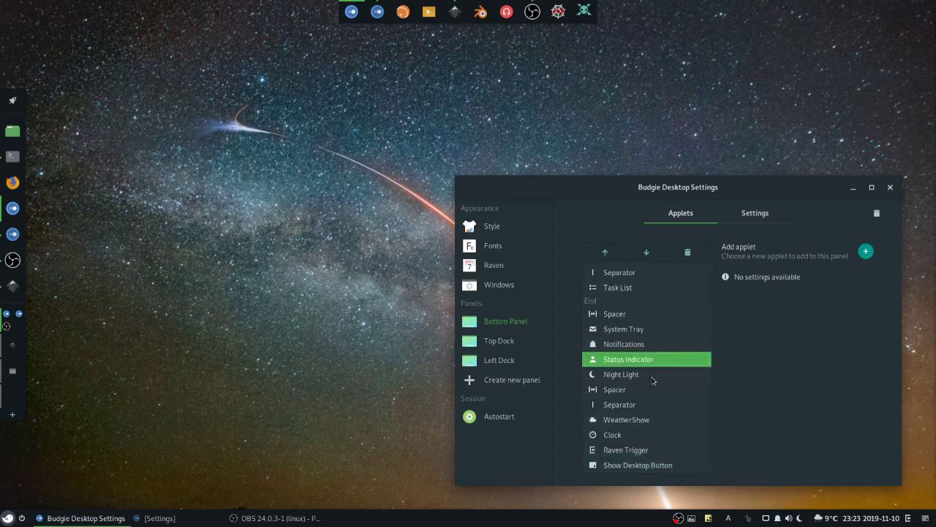
left_click(654, 375)
left_click(801, 518)
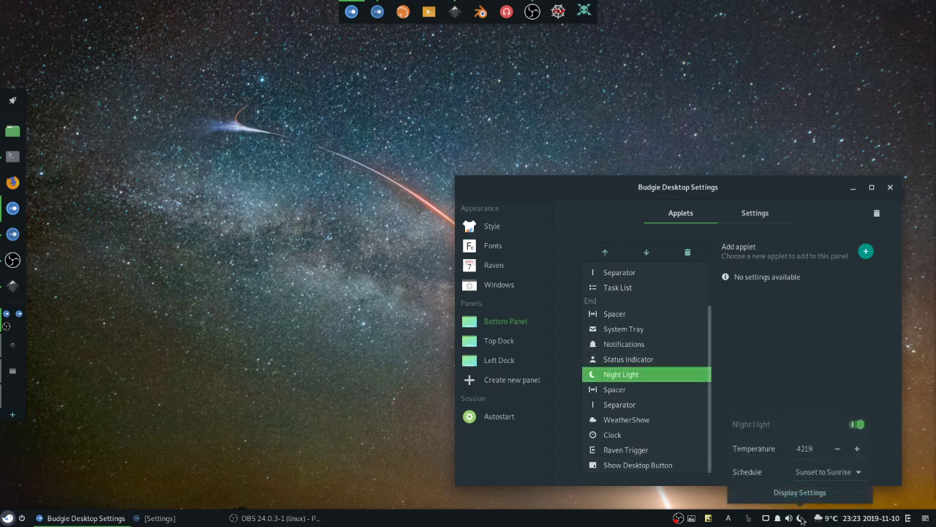
left_click(627, 393)
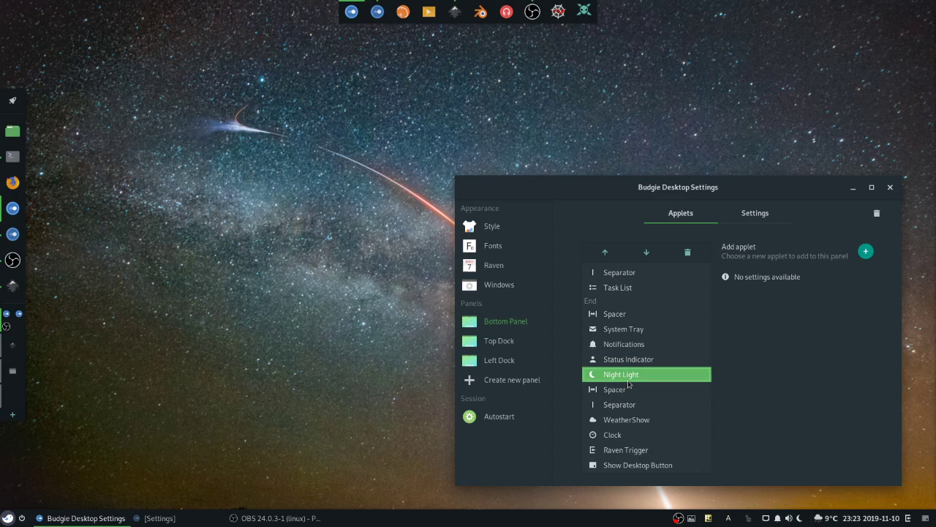
left_click(626, 421)
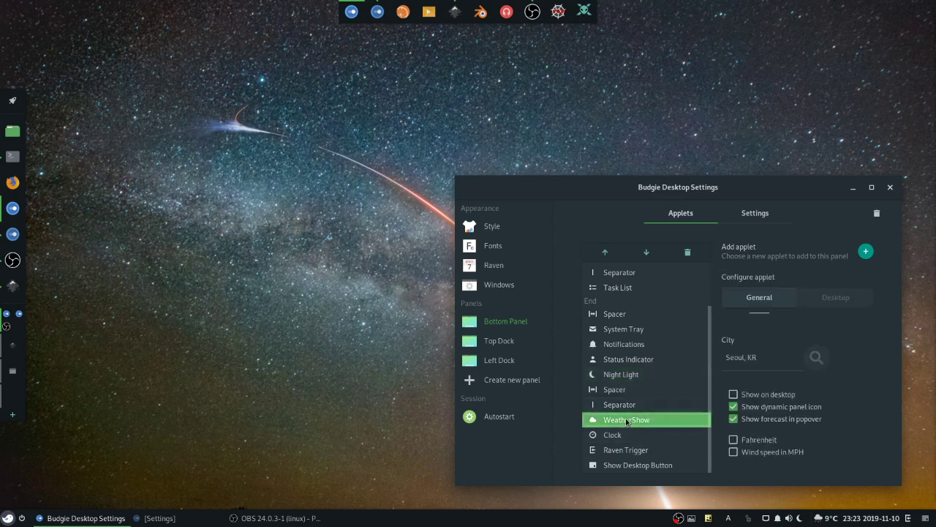
left_click(822, 521)
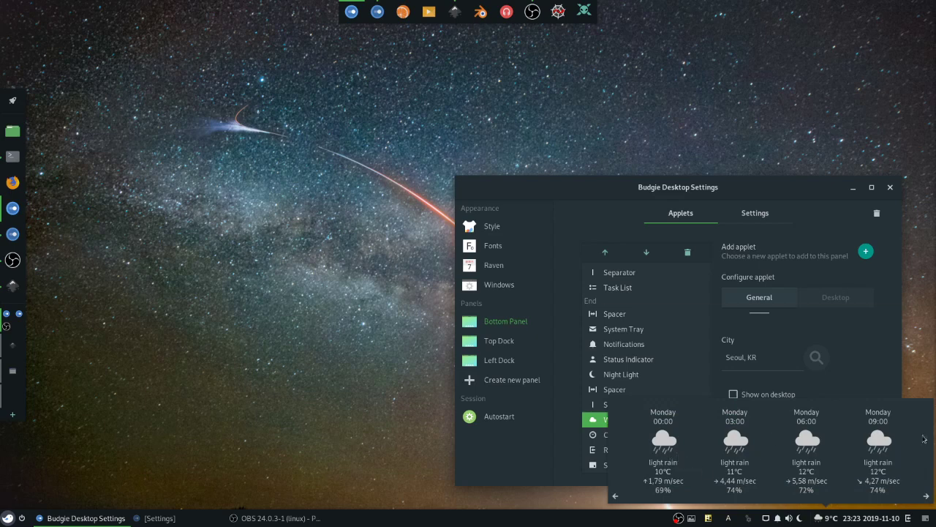
left_click(878, 366)
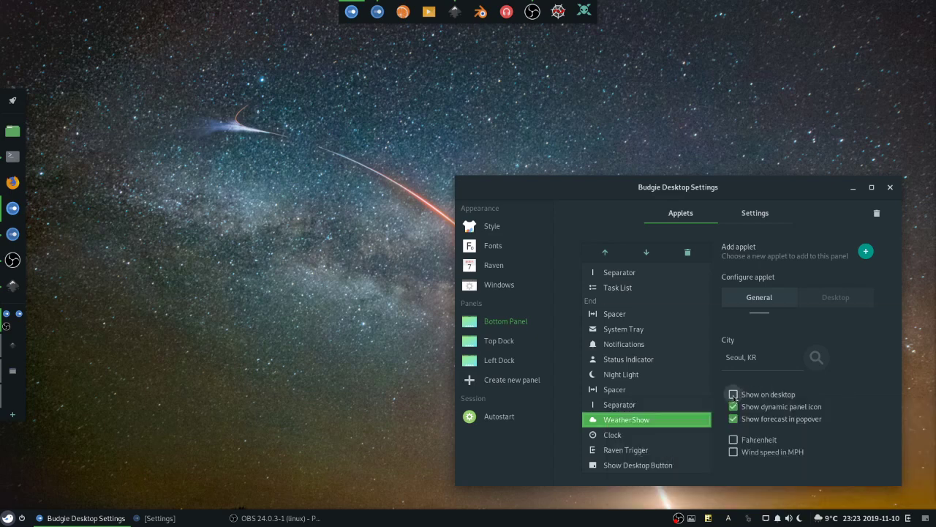
left_click(734, 395)
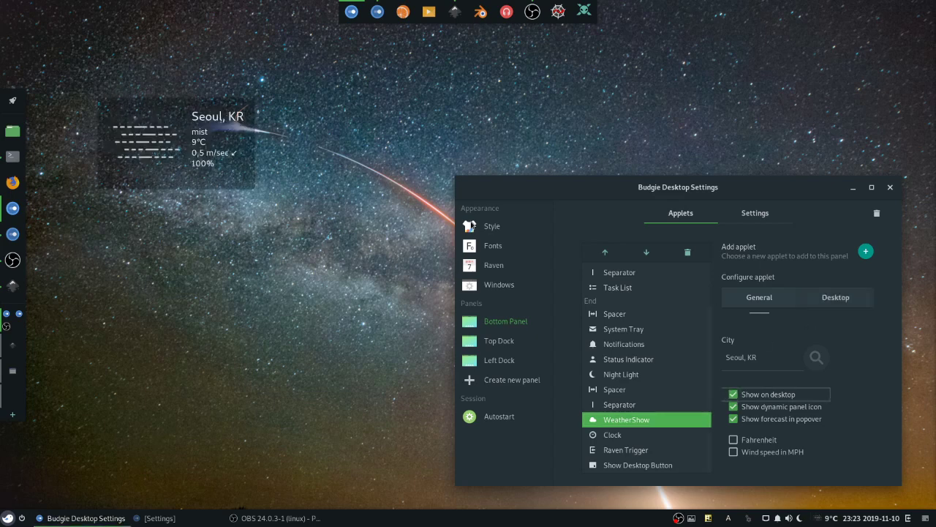
left_click(734, 395)
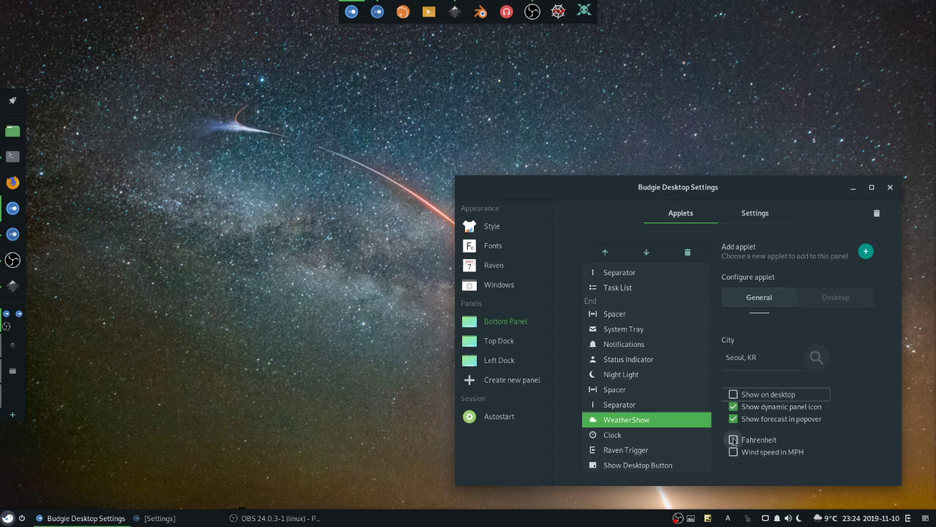
left_click(630, 434)
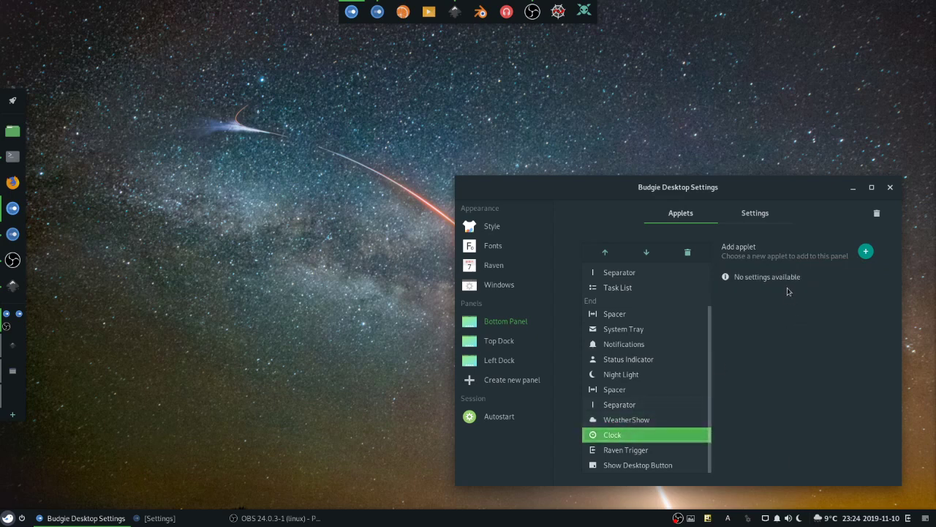
left_click(865, 520)
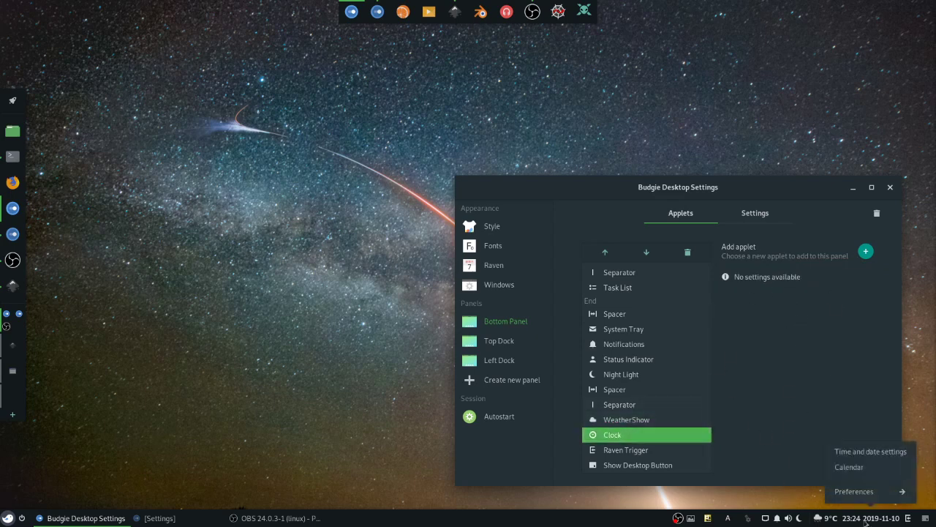
left_click(863, 491)
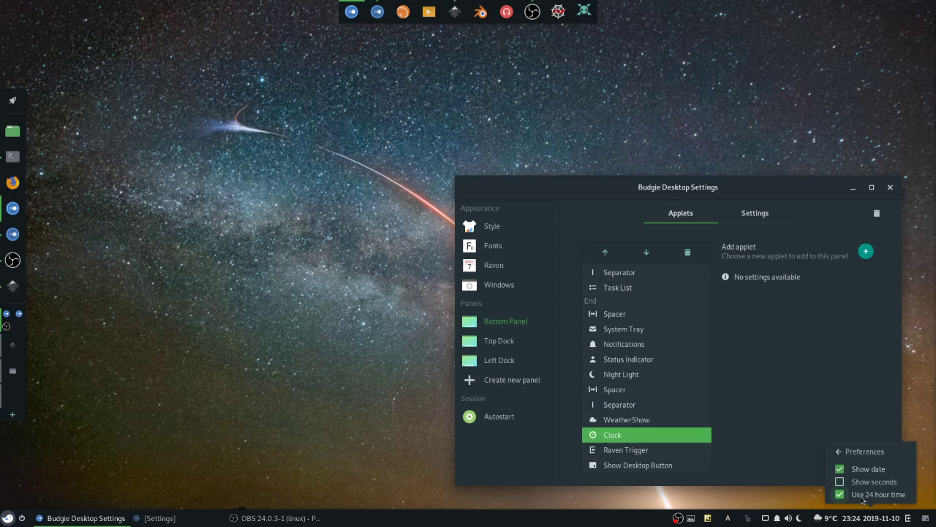
left_click(845, 472)
left_click(845, 472)
left_click(842, 482)
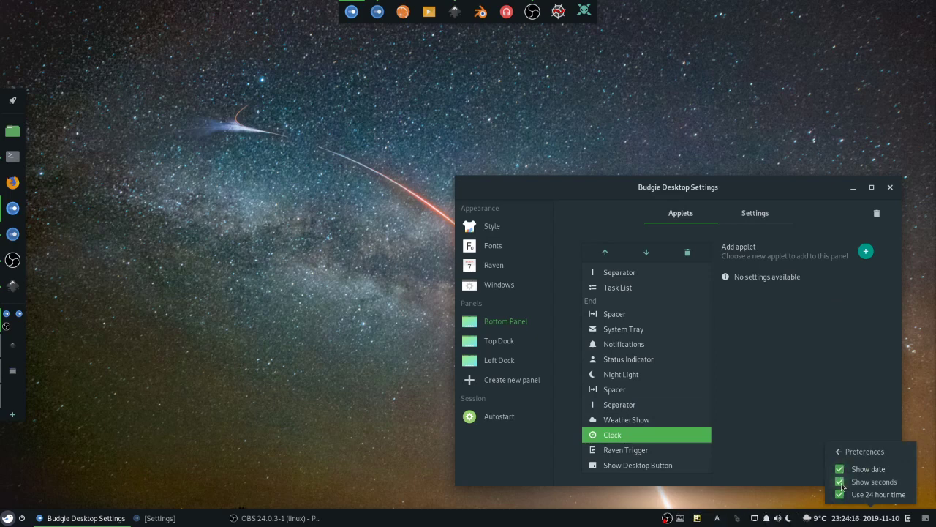
left_click(841, 482)
left_click(839, 495)
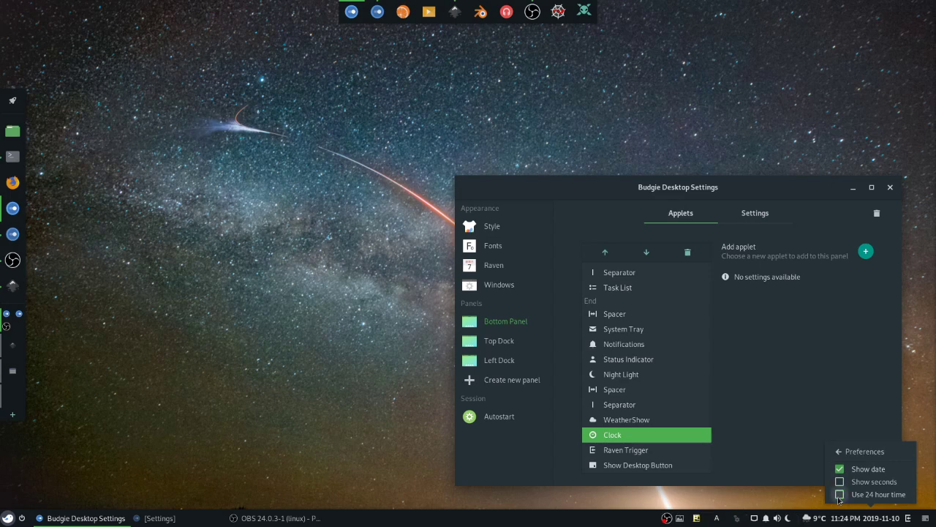
left_click(839, 495)
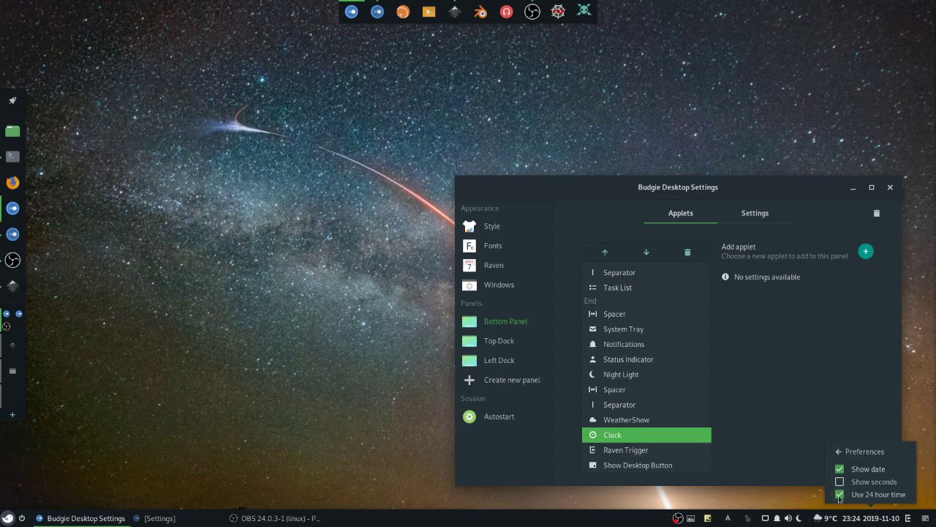
left_click(830, 379)
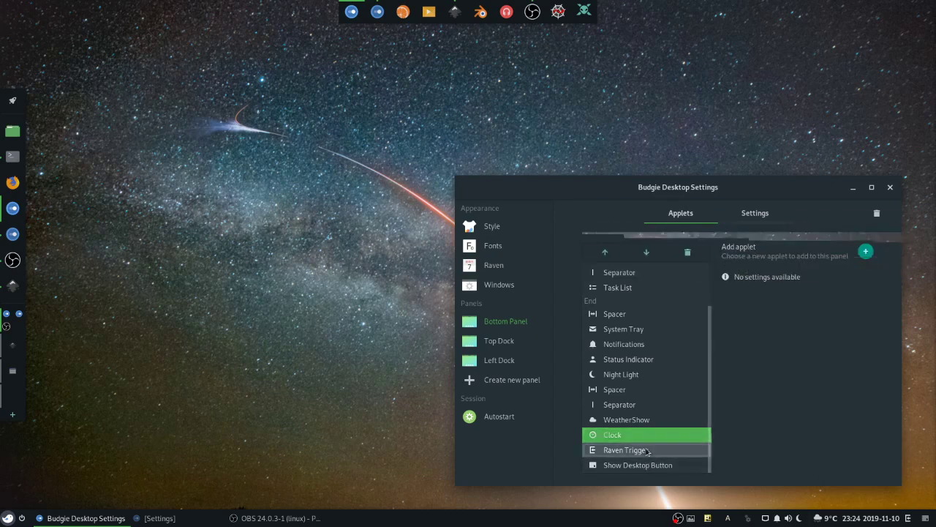
left_click(626, 450)
left_click(908, 519)
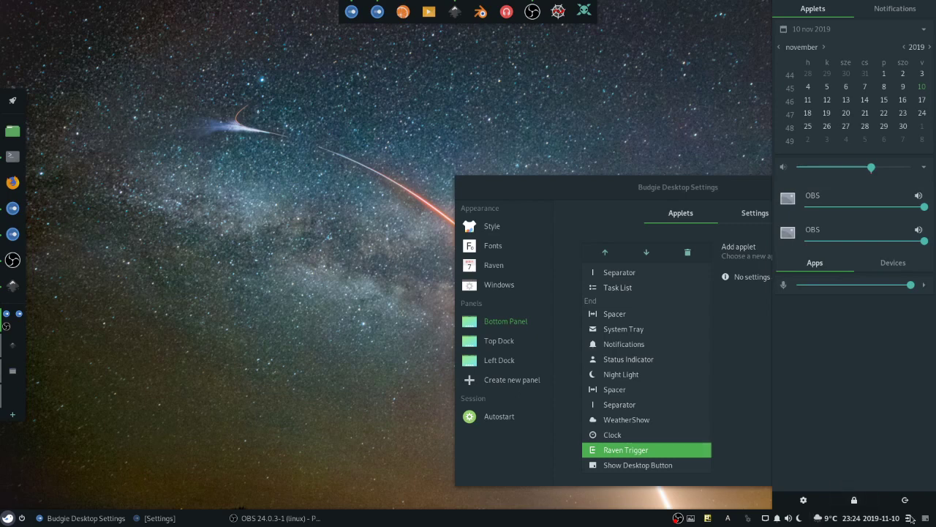
left_click(722, 191)
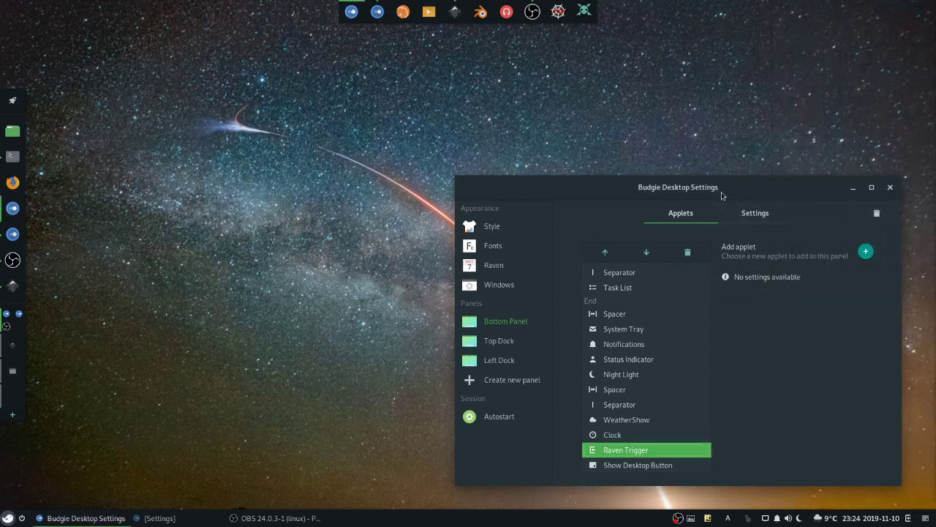
left_click(684, 467)
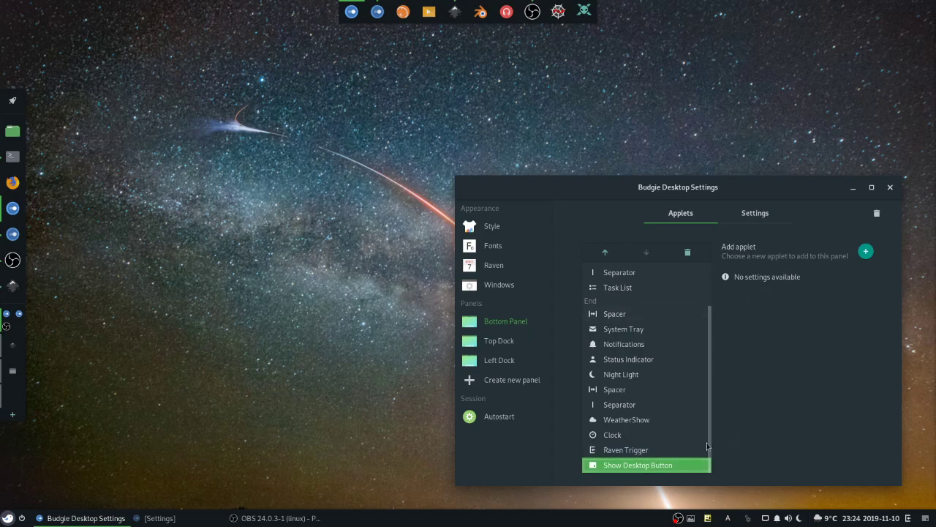
left_click(925, 518)
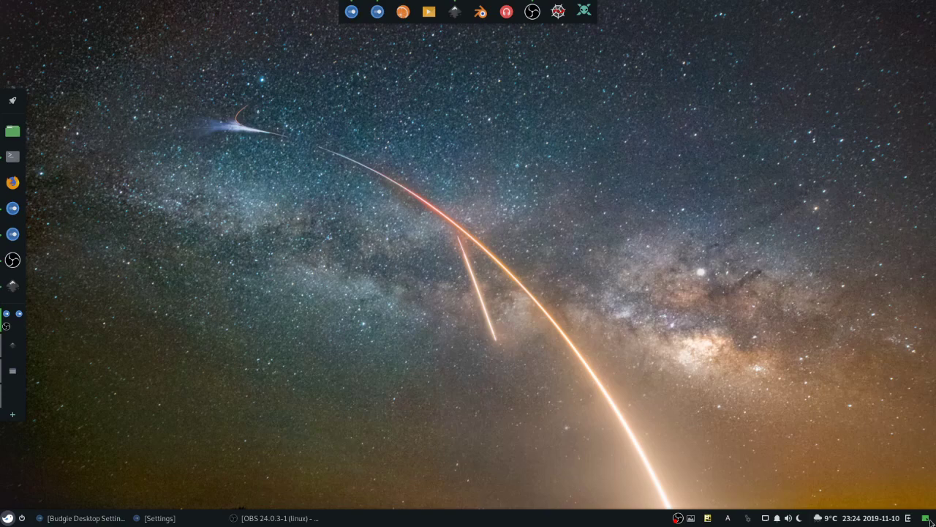
left_click(926, 518)
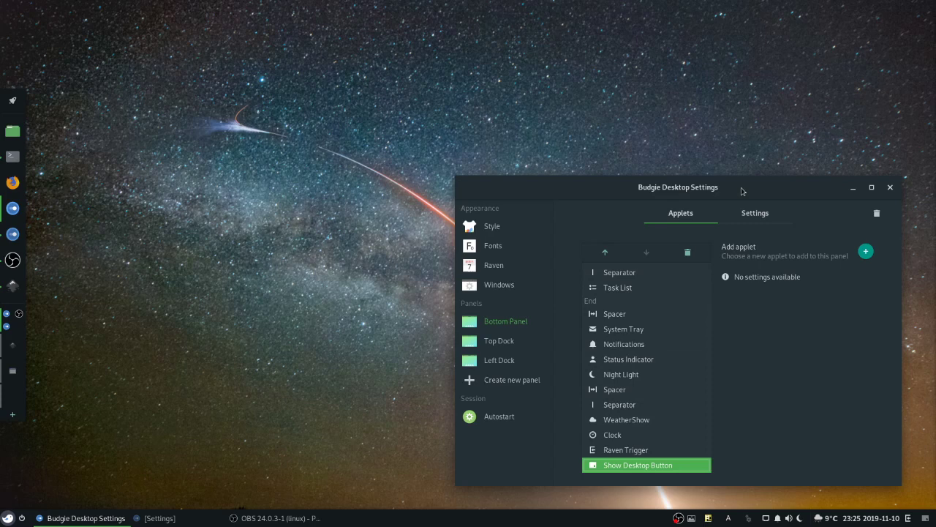
Show the Top Dock's Icon Task List options, with Window grouping and Only show favorited on.
left_click(524, 343)
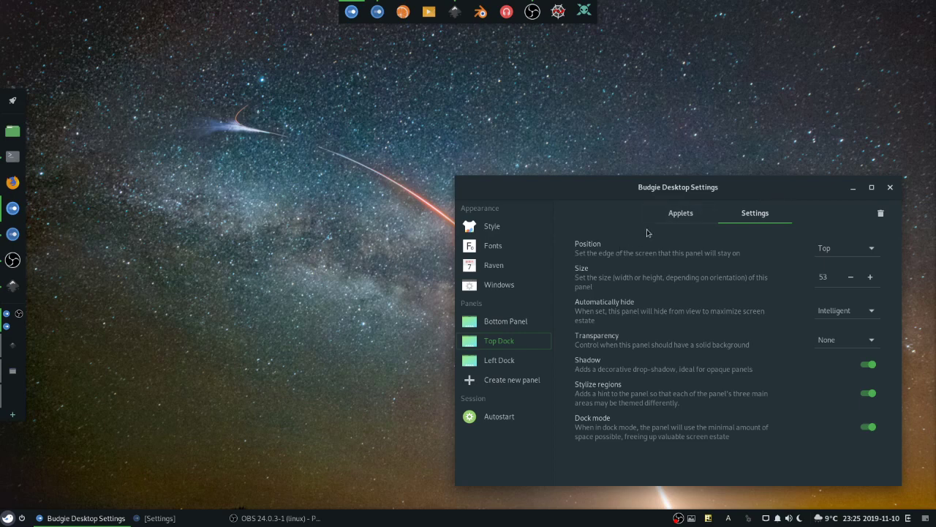
left_click(677, 213)
left_click(646, 286)
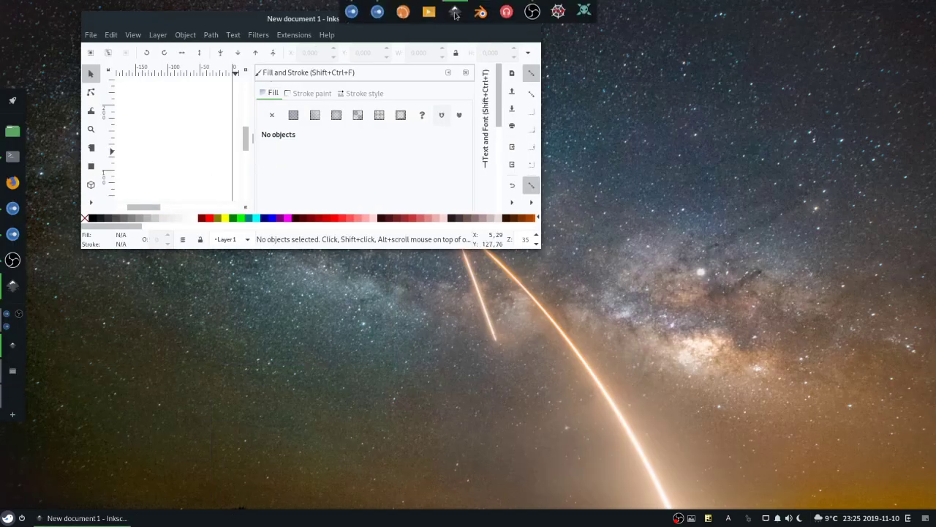
Open a second Inkscape window from the dock, un-maximize it and move it right.
right_click(455, 14)
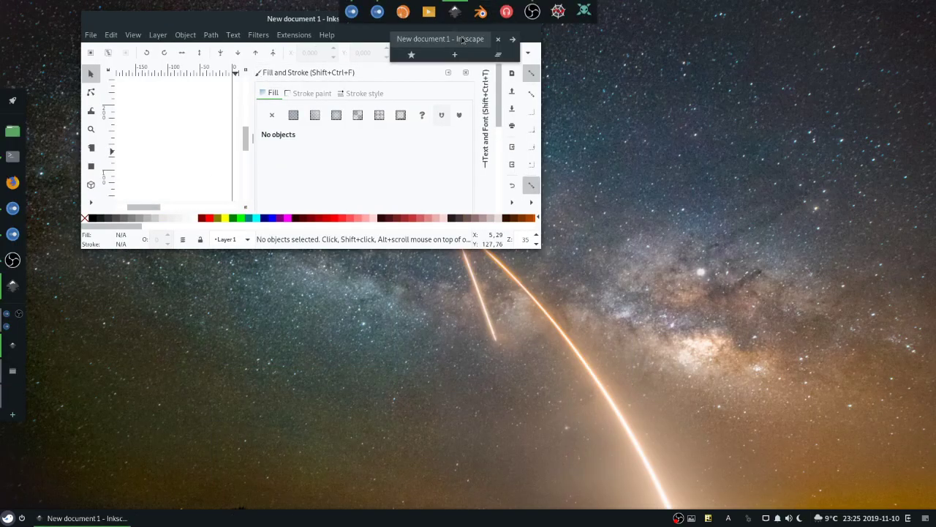
left_click(455, 55)
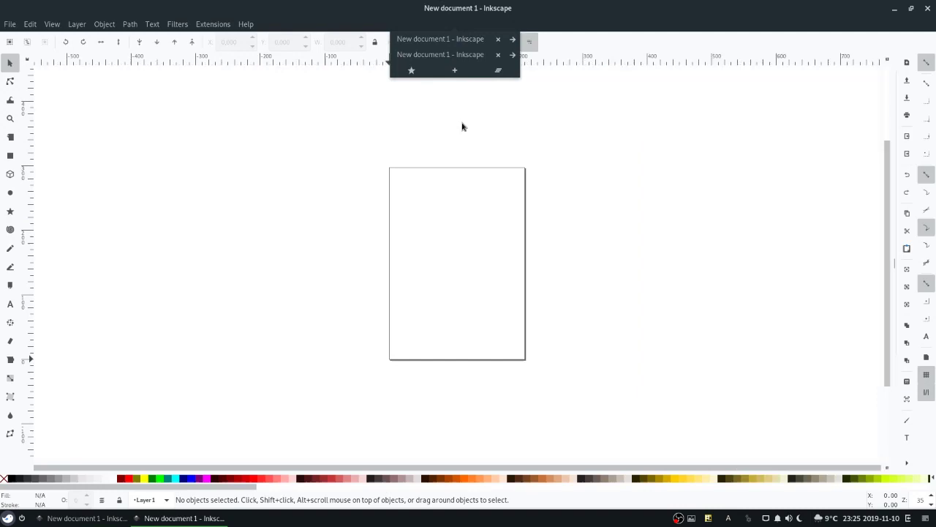
left_click(911, 8)
left_click_drag(361, 256, 643, 237)
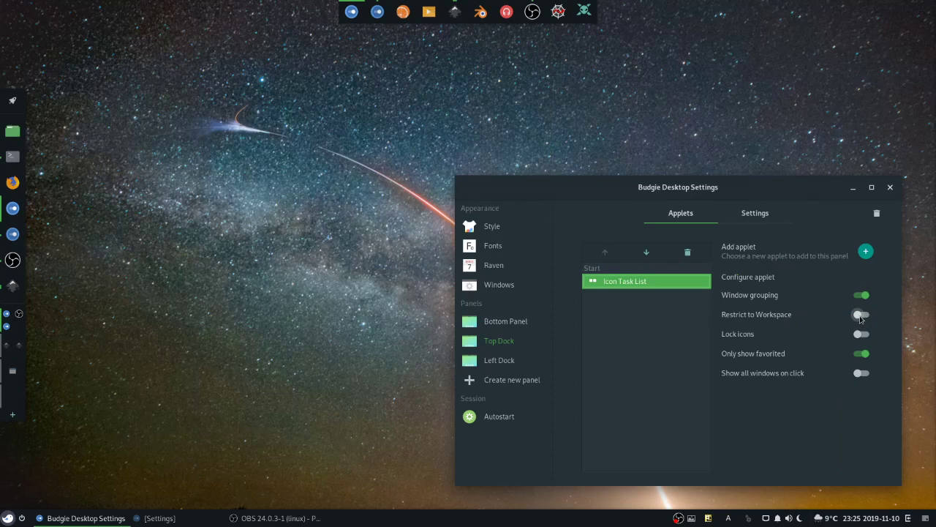
Leave workspace restriction off, try dragging OBS off the top dock, then turn on Lock icons.
left_click(861, 316)
left_click(861, 316)
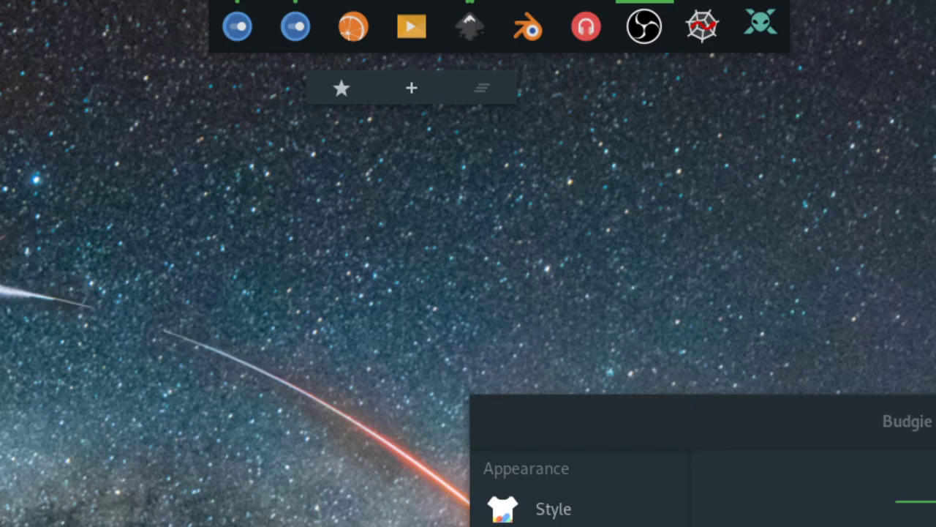
left_click(615, 175)
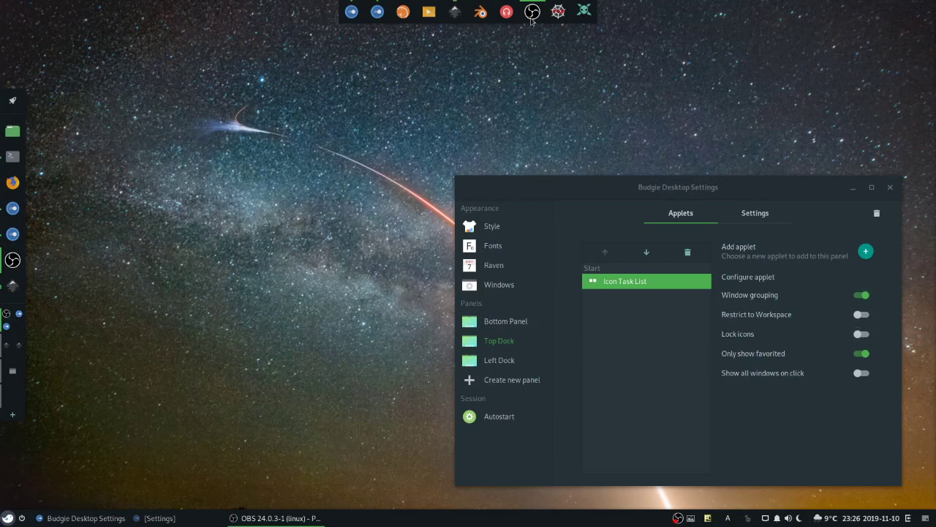
left_click_drag(533, 13, 572, 16)
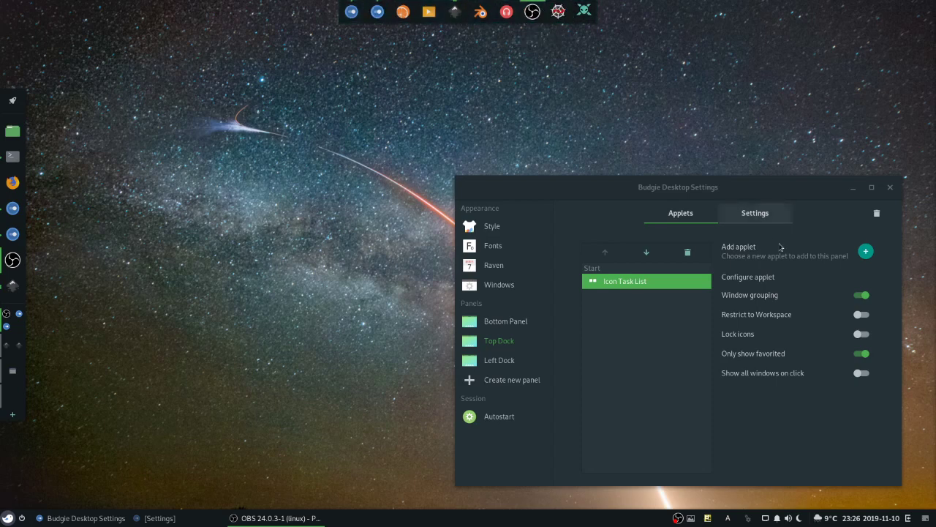
left_click(861, 333)
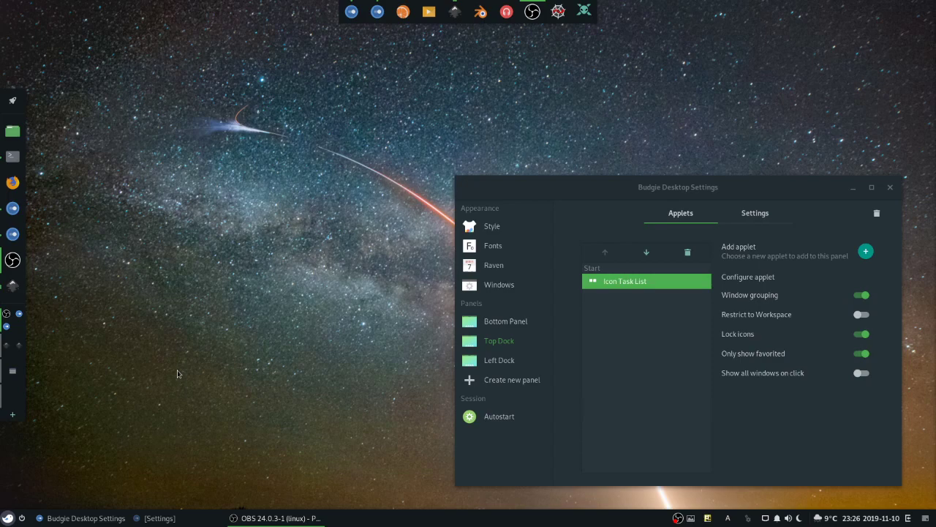
Minimize and restore the Inkscape windows from the top dock, then return to Budgie Desktop Settings.
left_click(454, 12)
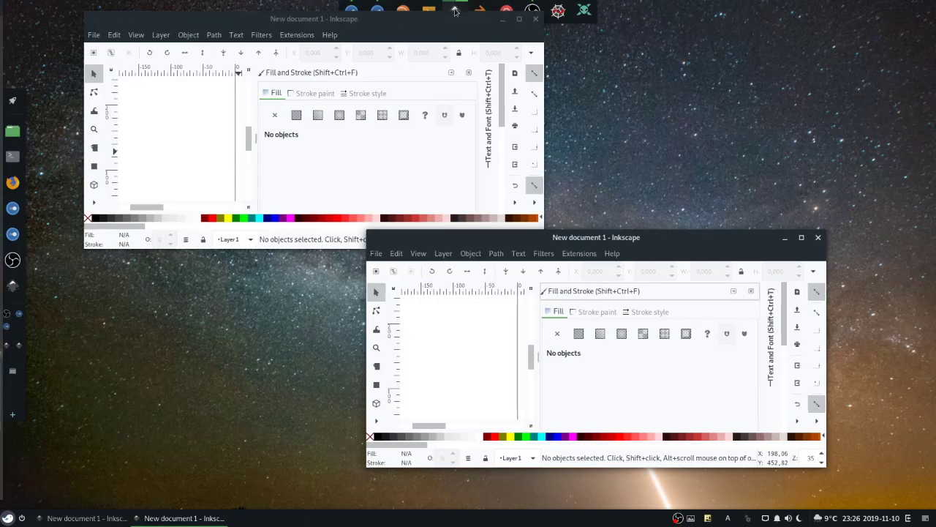
left_click(782, 238)
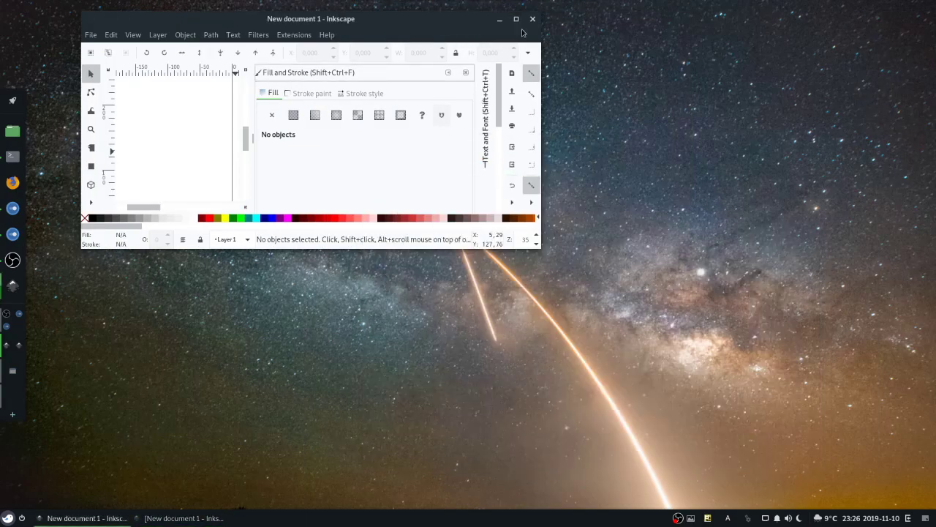
left_click(500, 19)
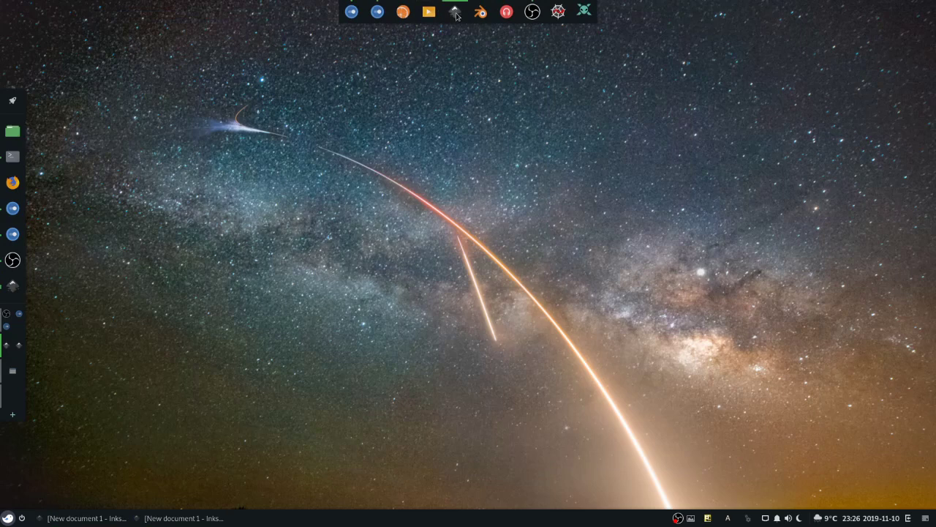
left_click(455, 13)
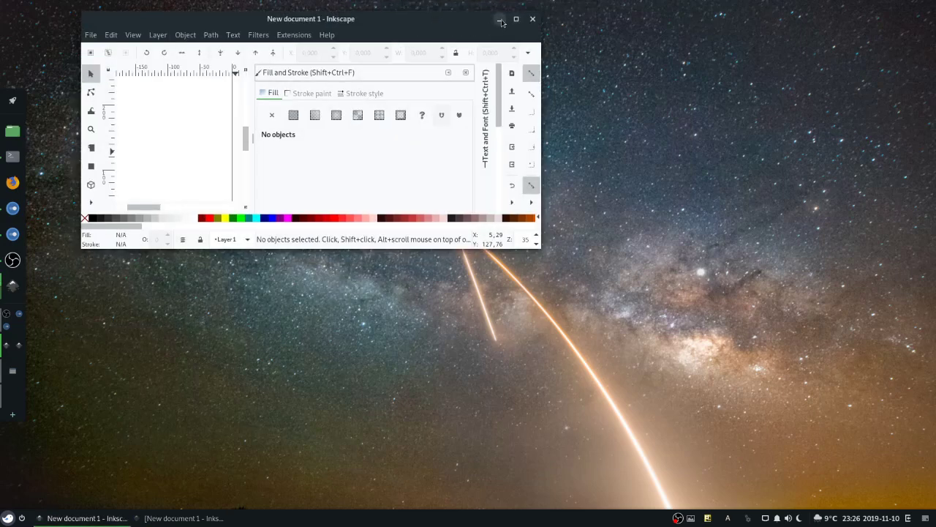
left_click(500, 19)
mouse_move(446, 16)
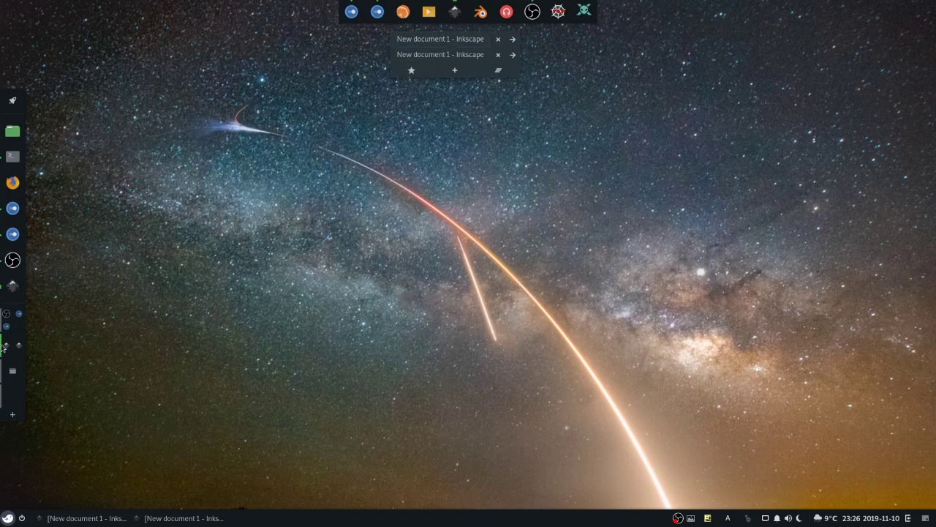
left_click(6, 315)
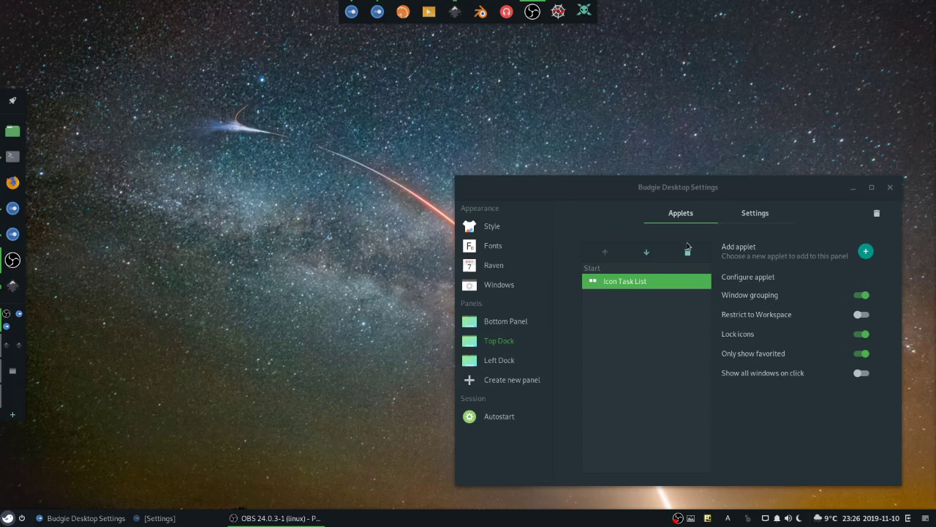
Select App Launcher under Left Dock, then open the dock's launcher menu, try edit mode, and close it.
left_click(487, 358)
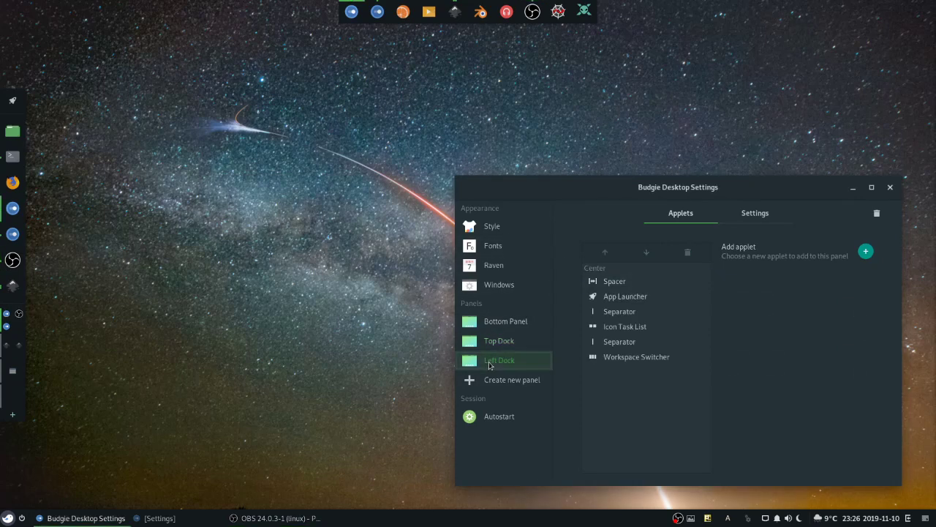
left_click(630, 304)
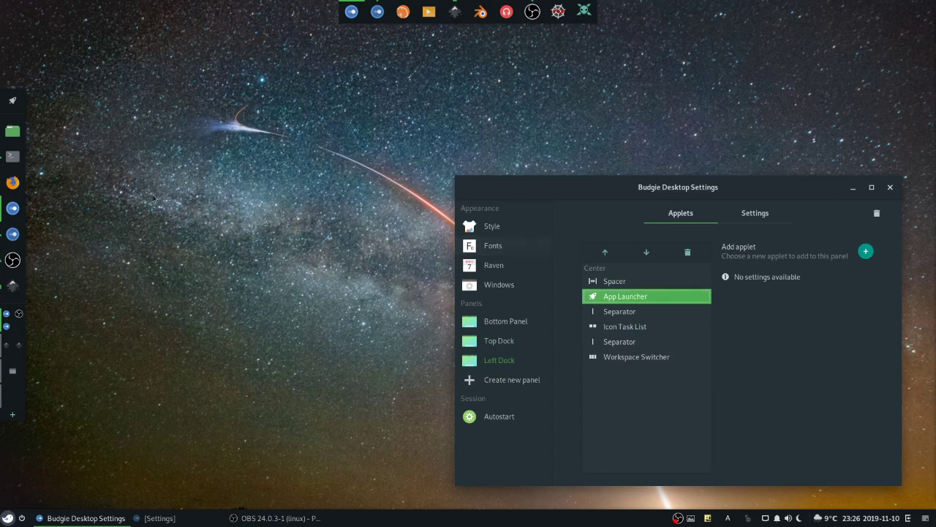
left_click(19, 103)
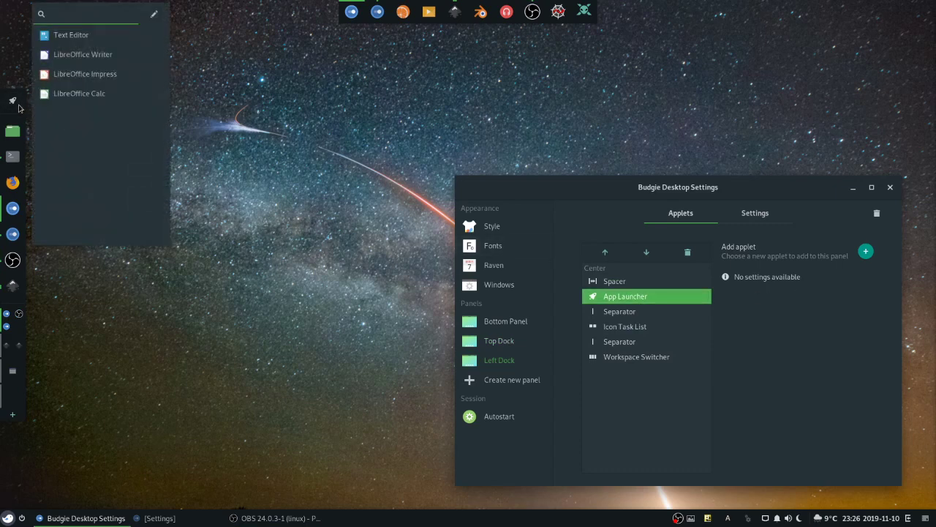
left_click(154, 14)
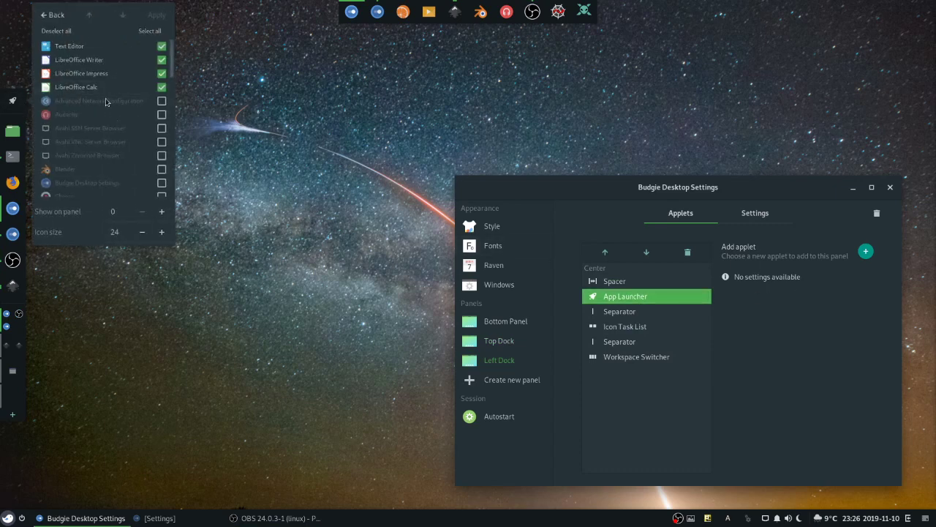
scroll(146, 102, "down", 8)
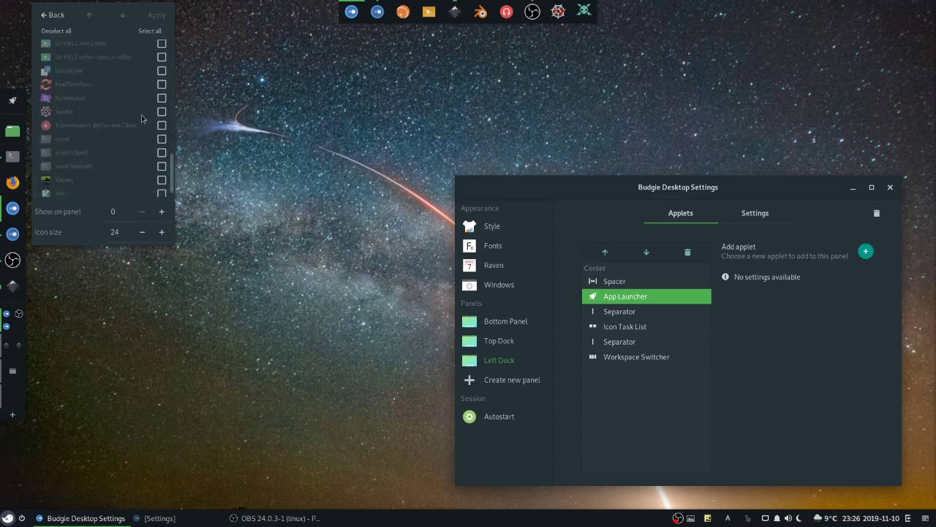
scroll(141, 119, "up", 8)
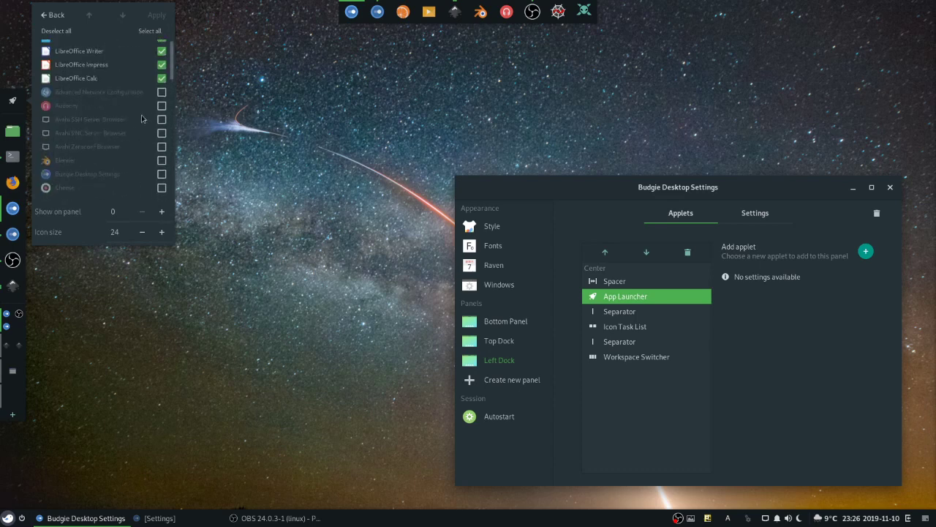
left_click(45, 14)
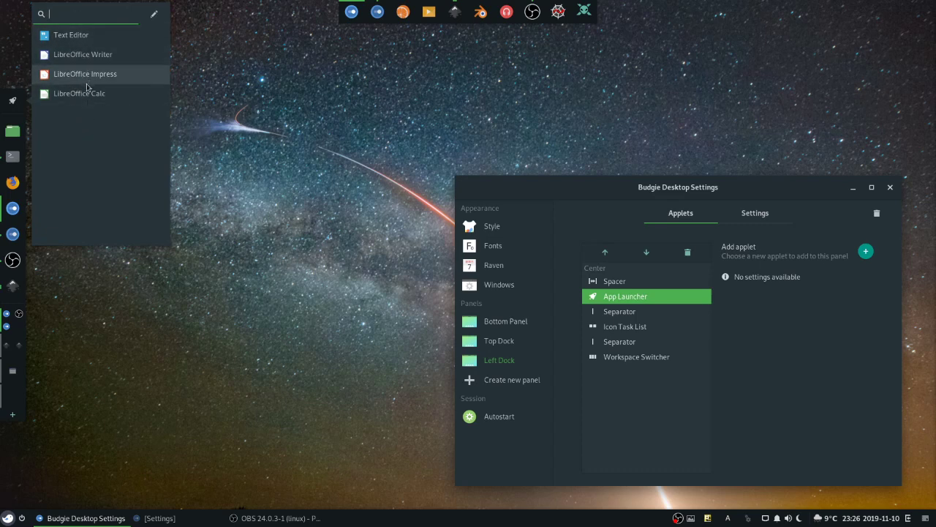
left_click(203, 173)
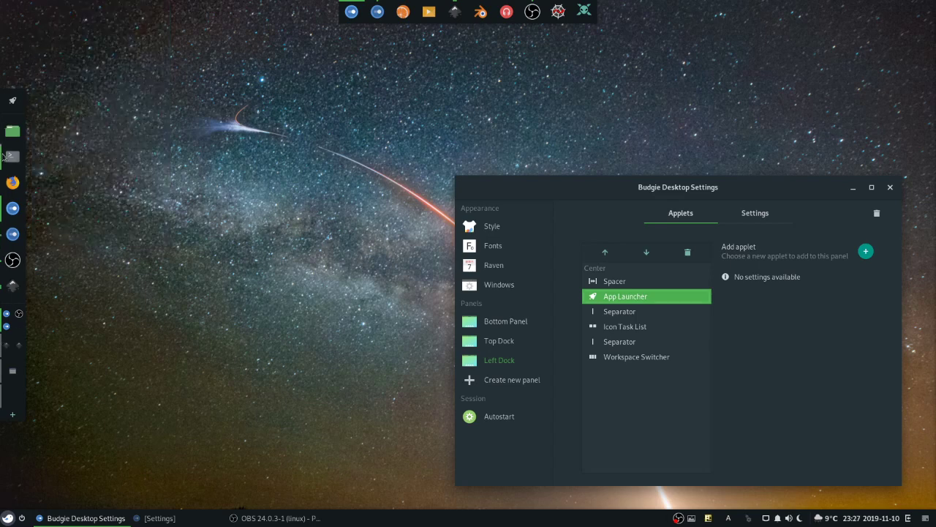
Select the Left Dock's Icon Task List and preview each dock app's right-click menu.
left_click(602, 333)
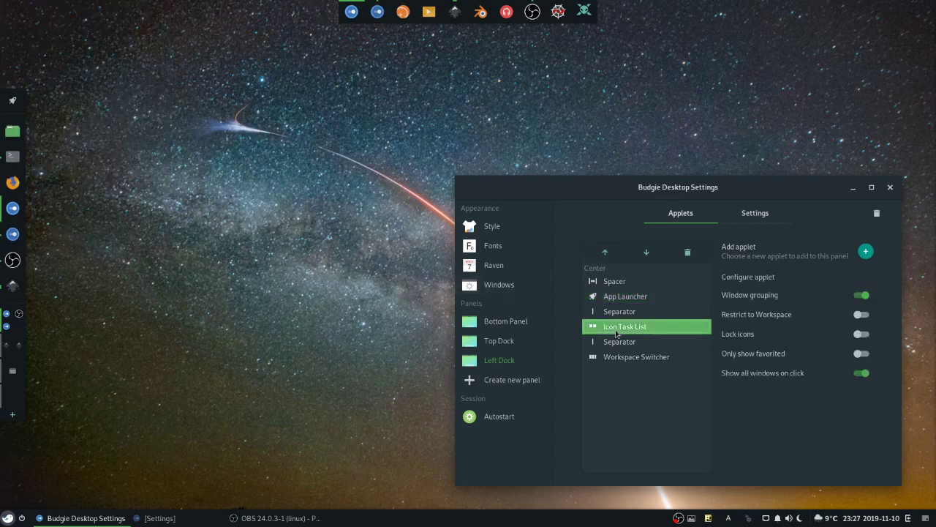
right_click(16, 187)
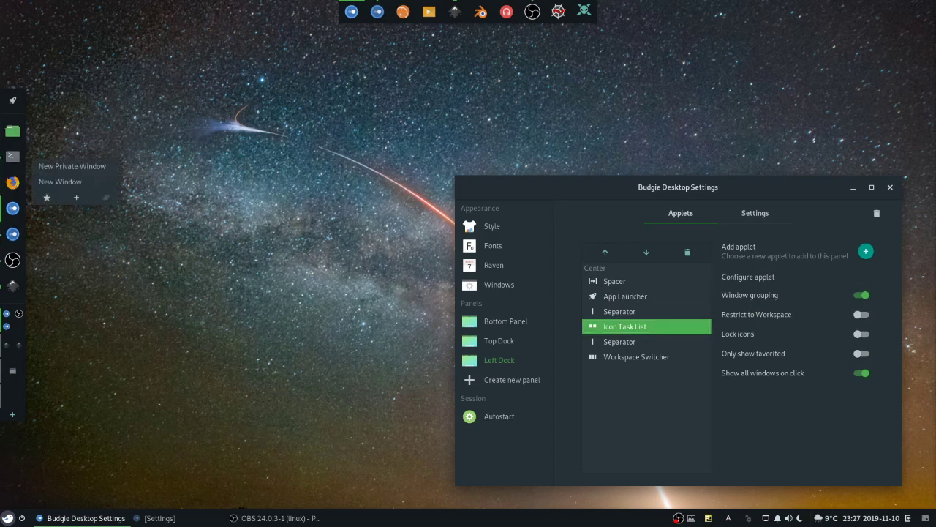
key("Escape")
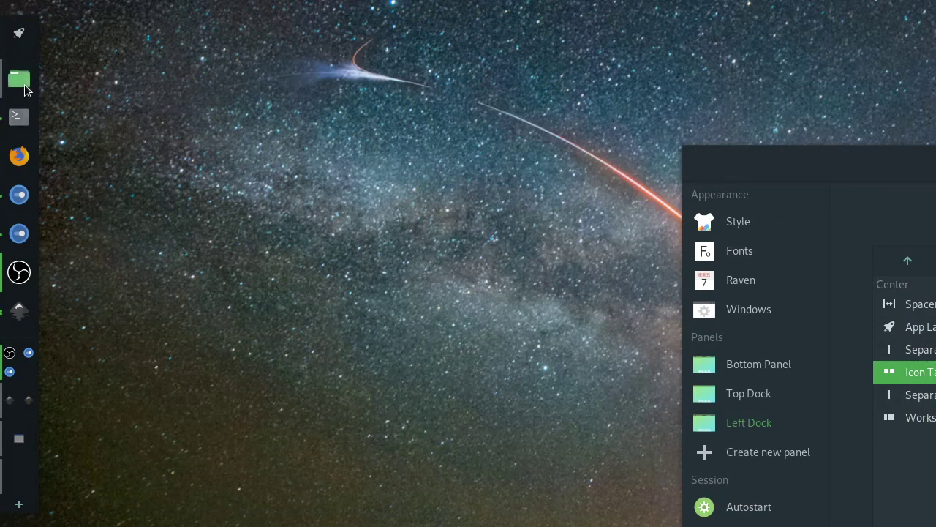
right_click(24, 86)
right_click(20, 130)
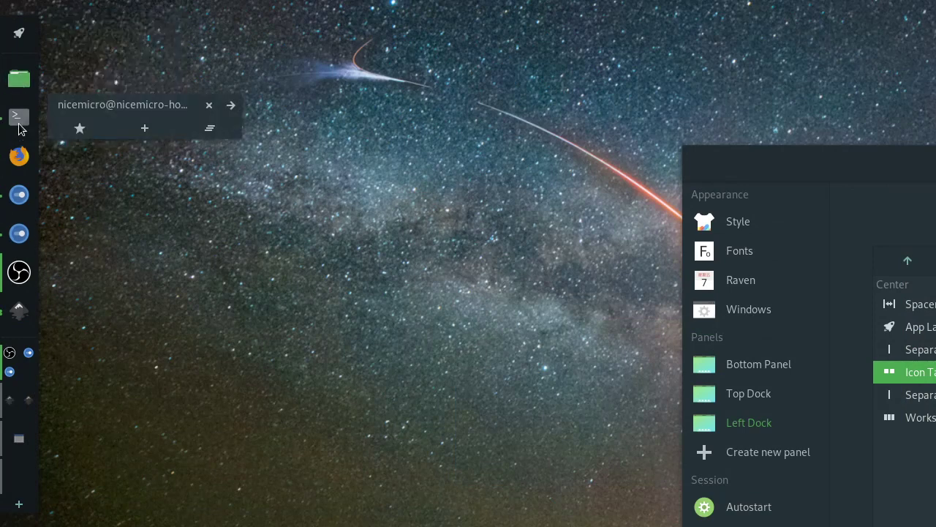
right_click(20, 157)
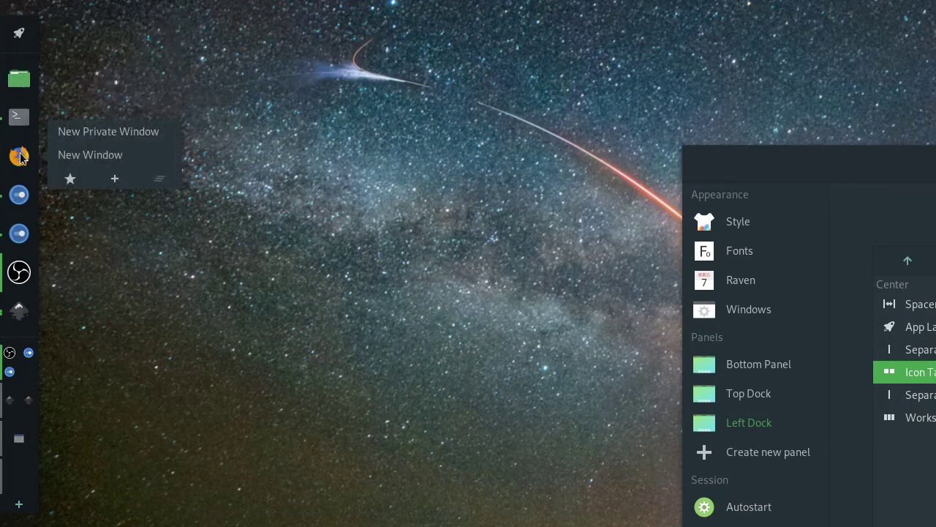
right_click(19, 194)
right_click(19, 233)
right_click(19, 272)
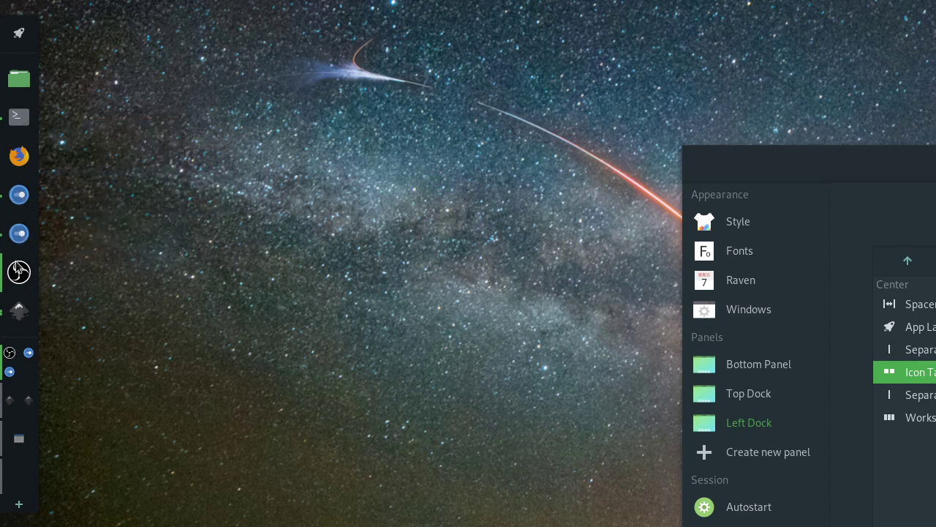
left_click(62, 186)
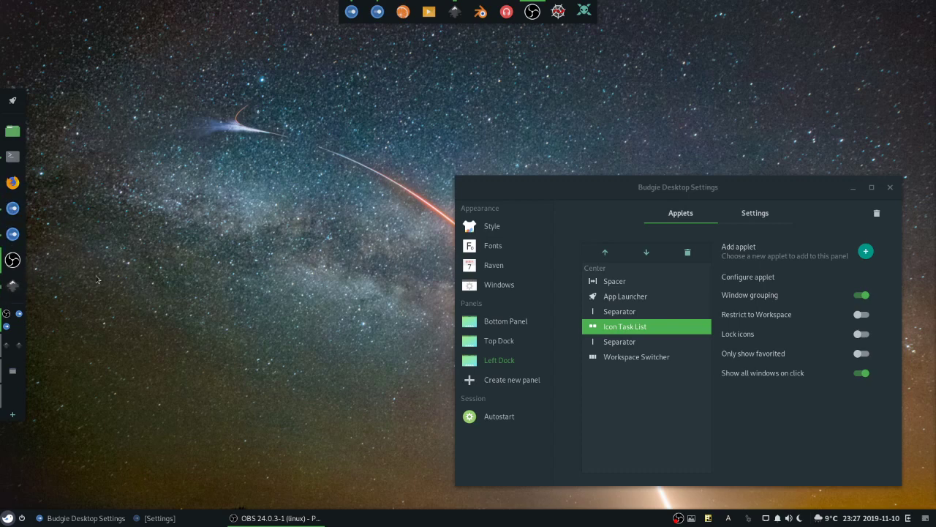
Toggle Restrict to Workspace and Window grouping, leaving restriction off and grouping on, then raise Inkscape.
left_click(861, 315)
left_click(862, 315)
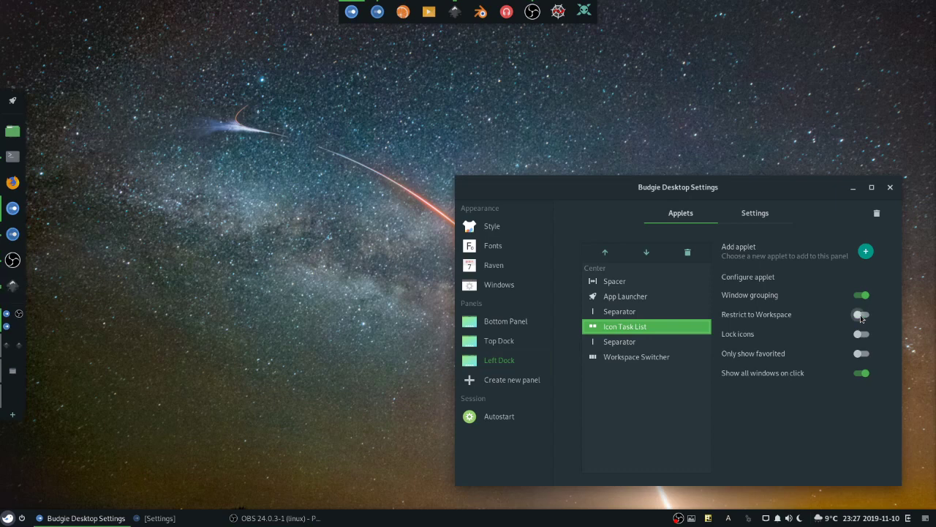
left_click(862, 315)
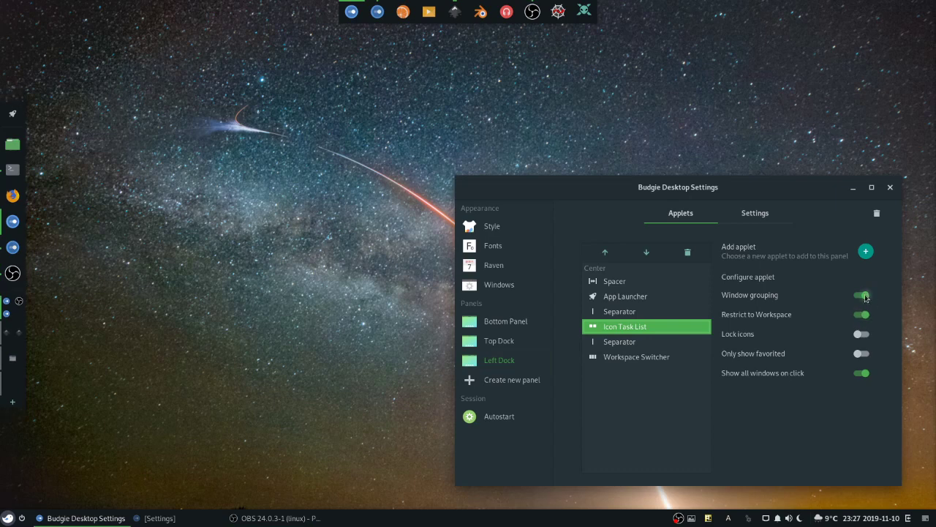
left_click(863, 314)
left_click(868, 296)
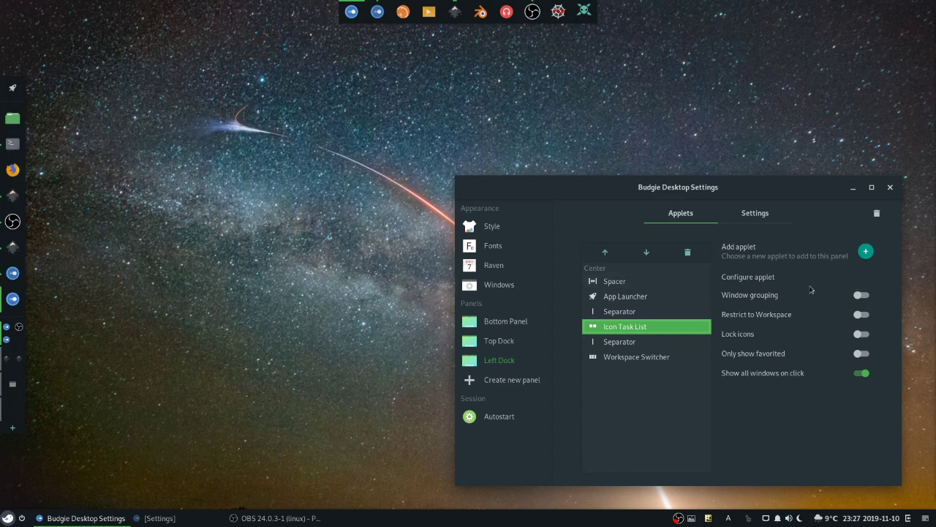
left_click(861, 296)
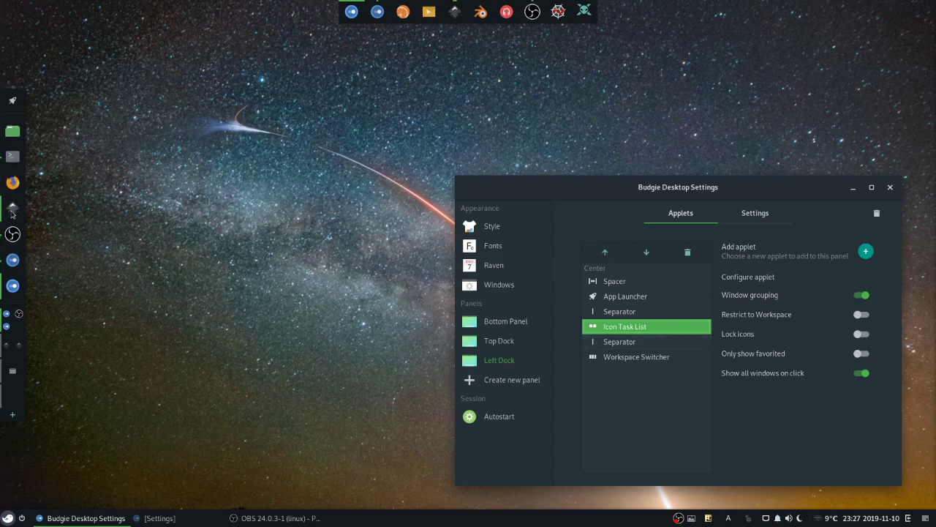
left_click(11, 210)
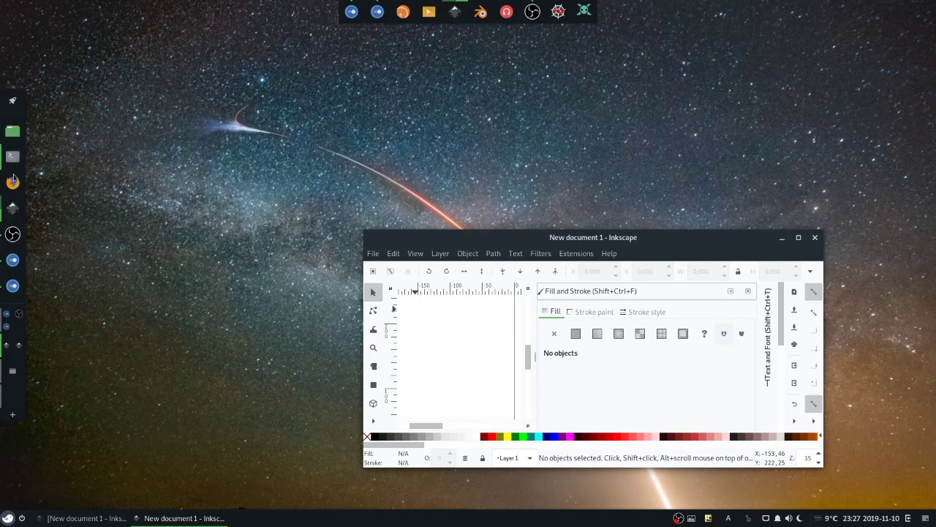
Raise GNOME Settings from the left dock and minimize it.
left_click(12, 262)
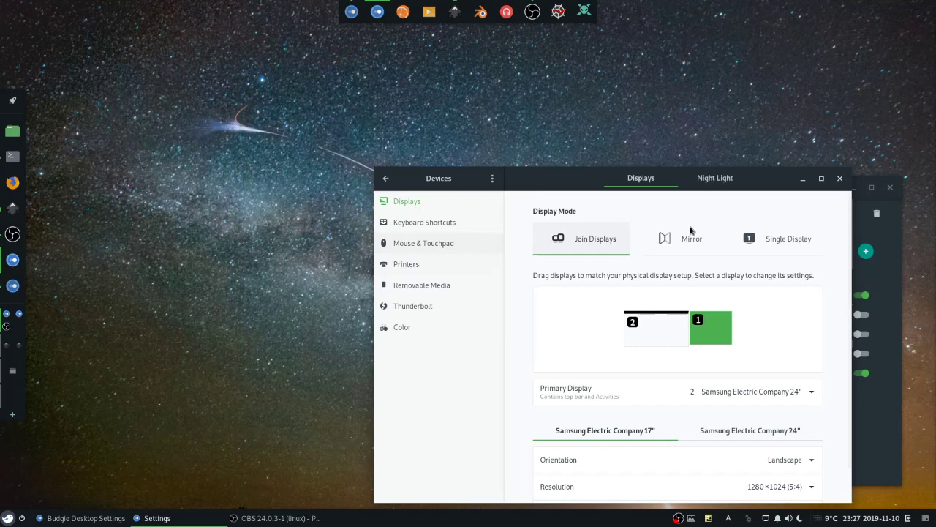
left_click(802, 180)
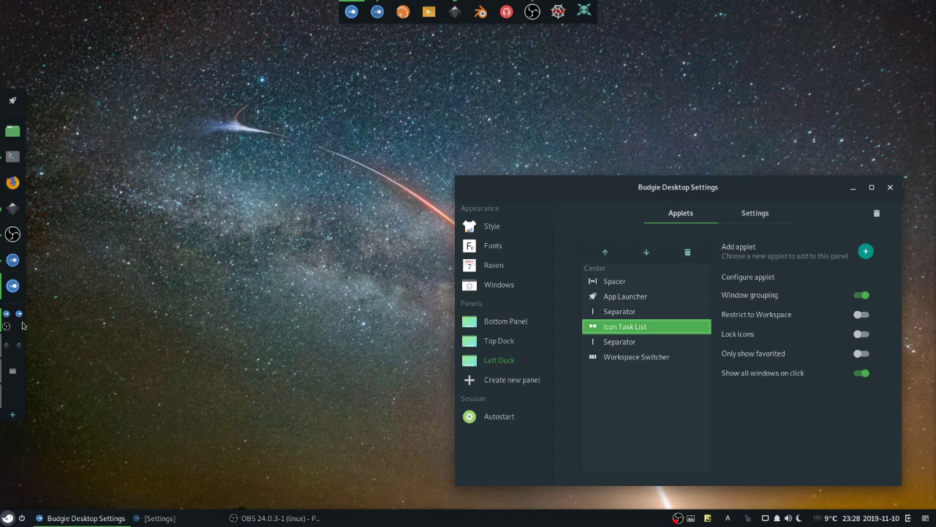
Select Workspace Switcher in the Left Dock applet list to show its options.
left_click(647, 356)
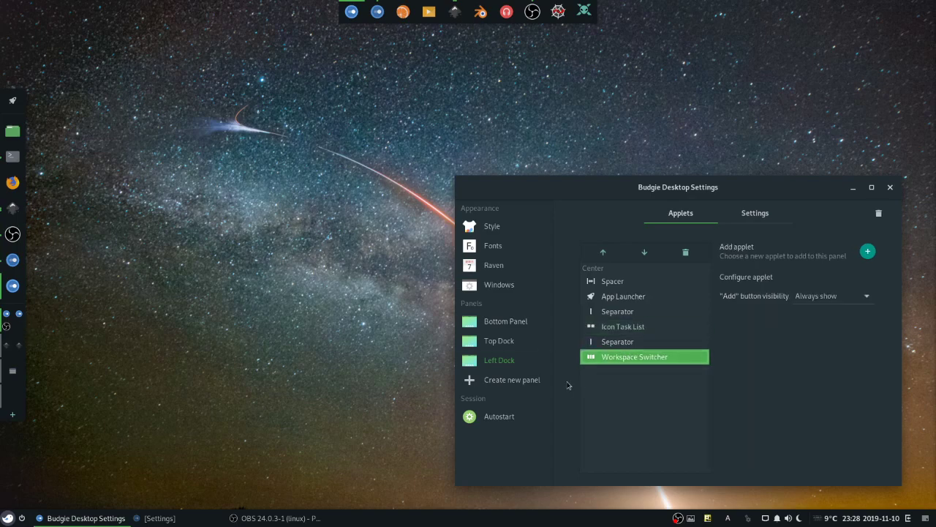